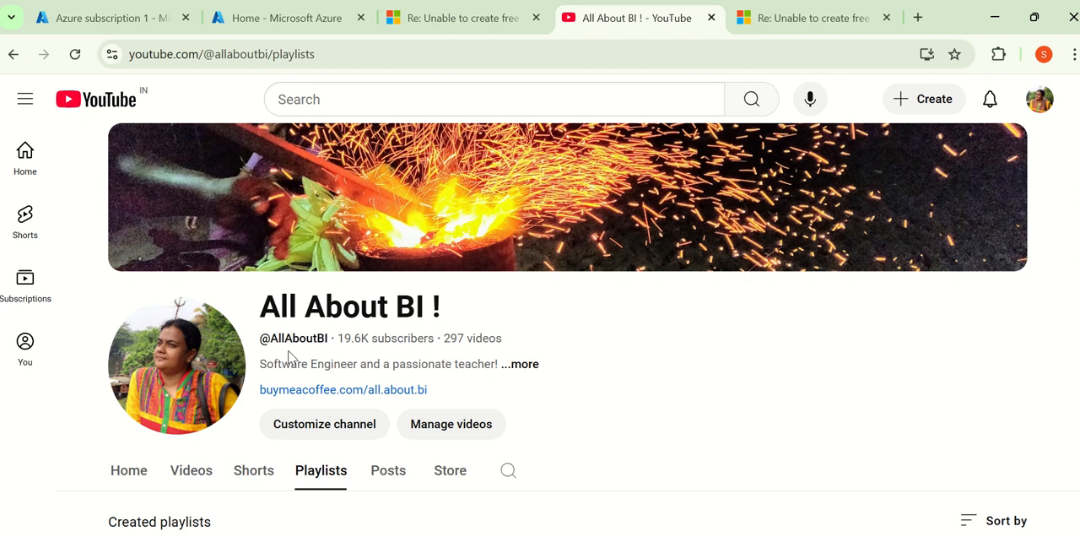
Step: Review the two Fabric Community replies about free-trial restrictions, then check Azure subscription 1's access control page
click(516, 26)
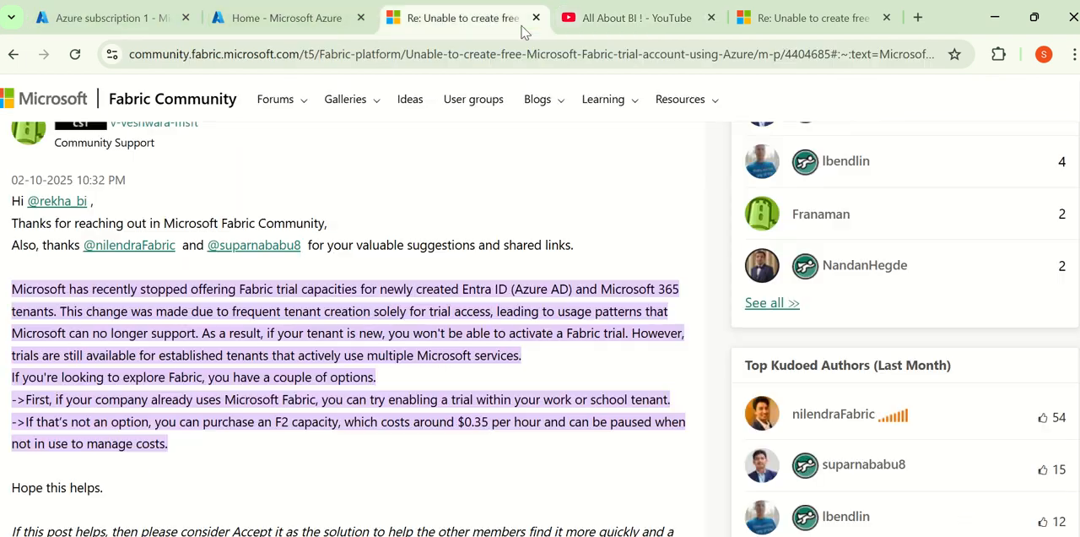
click(788, 25)
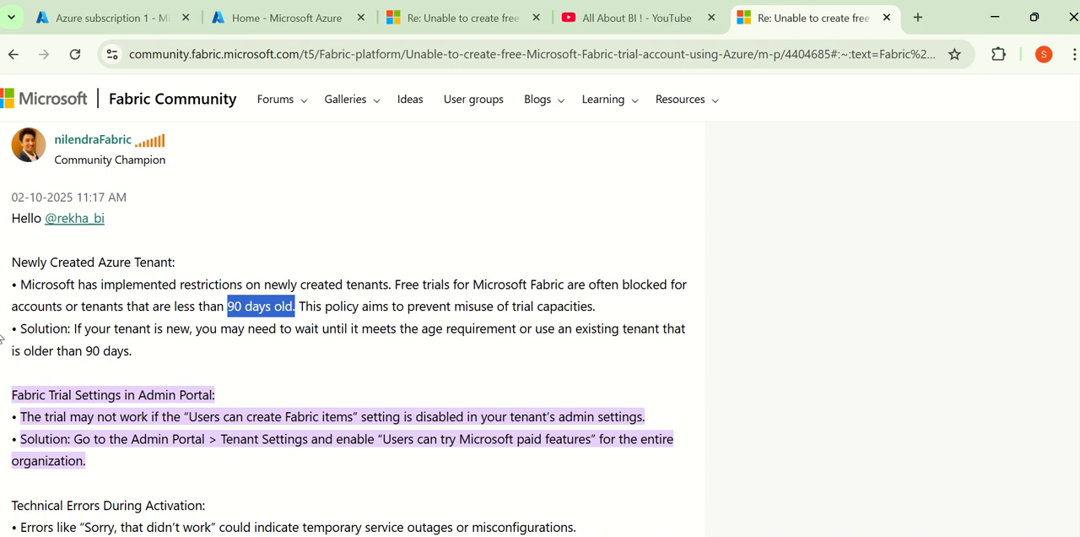
click(108, 19)
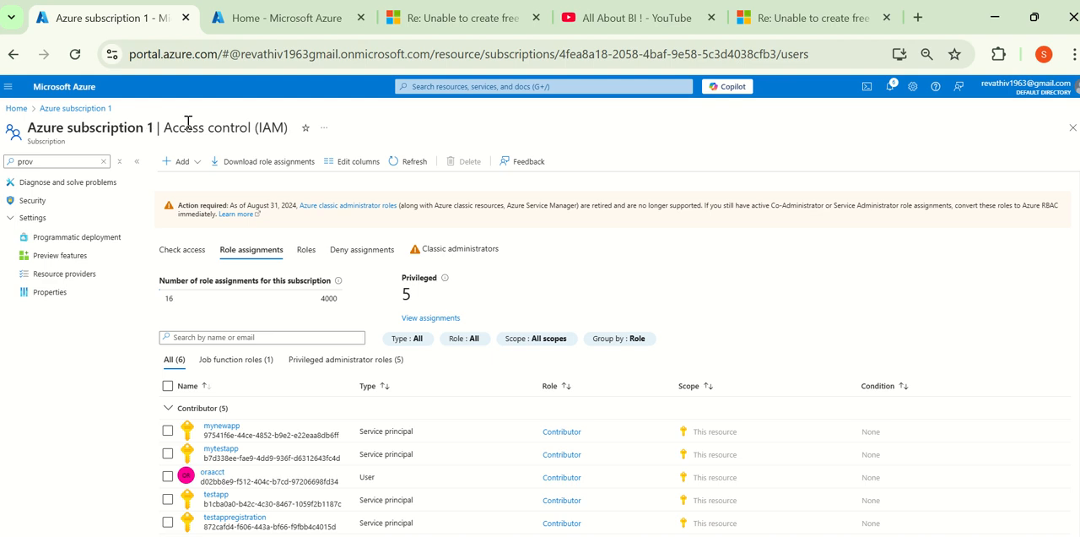
click(631, 26)
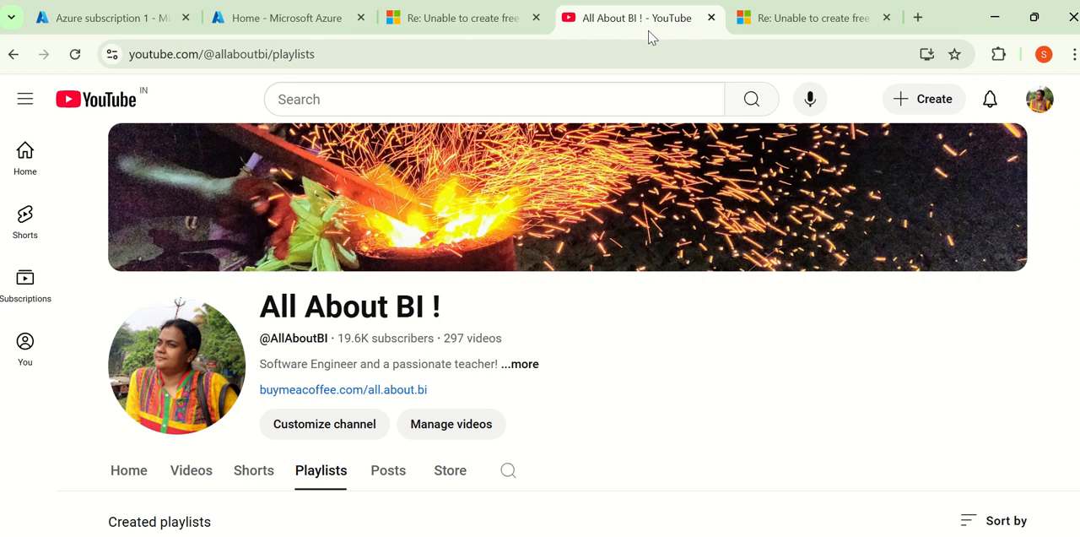
Step: Compare the personal account's Azure subscription 1 page with the business user's Azure portal home page
click(114, 17)
click(253, 18)
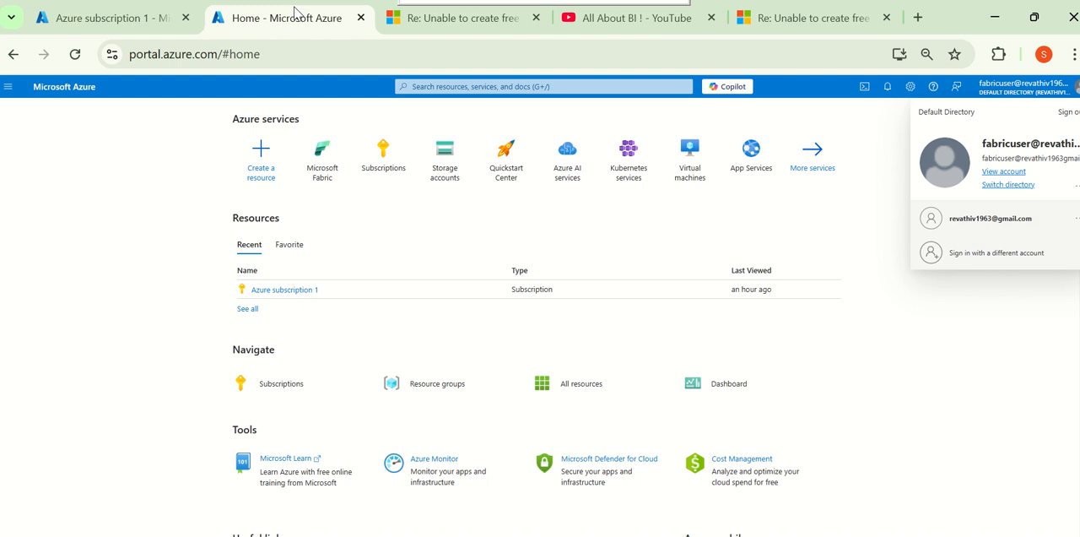
click(121, 20)
click(259, 21)
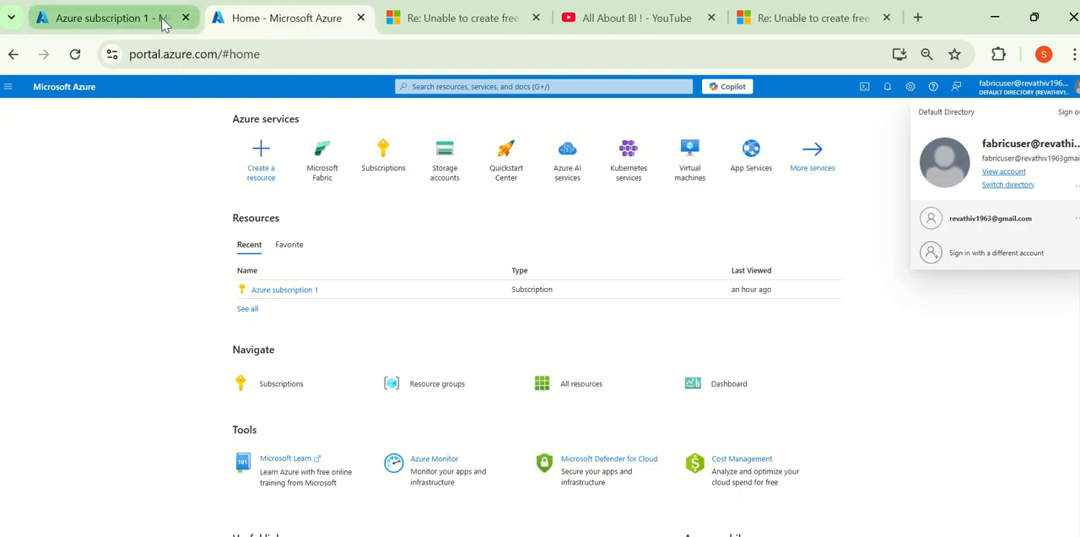
click(140, 17)
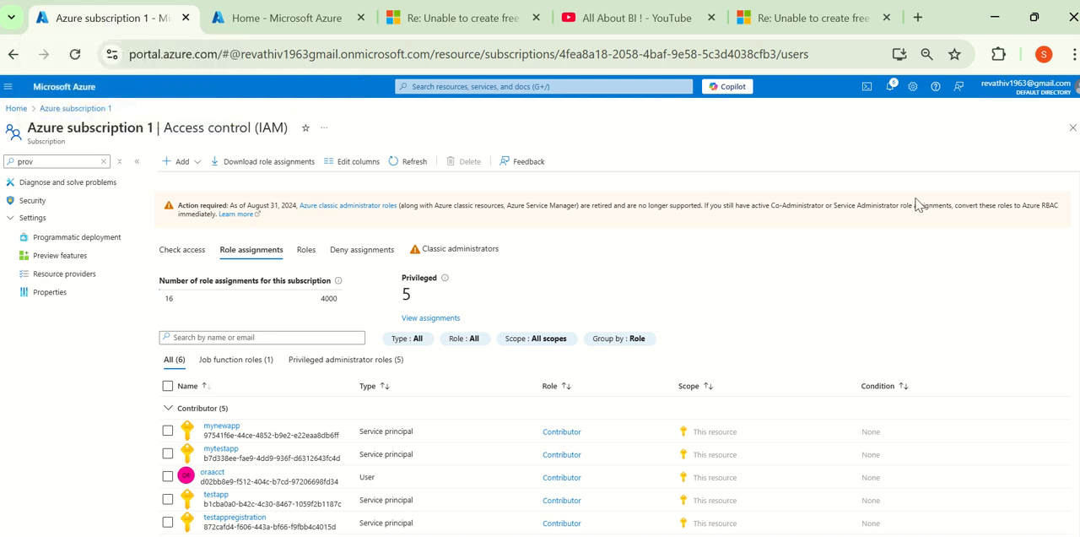
click(312, 17)
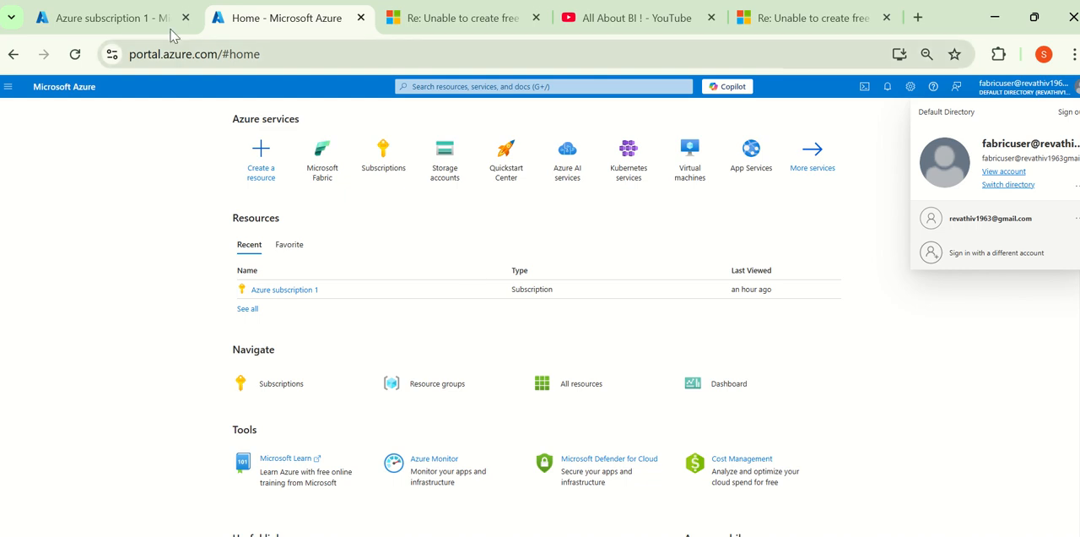
click(126, 19)
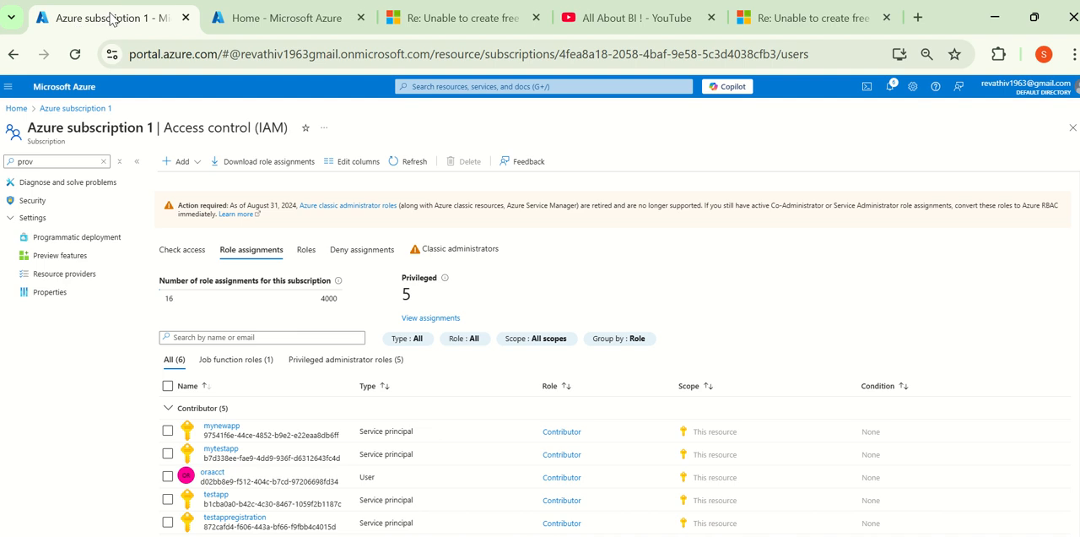
click(240, 20)
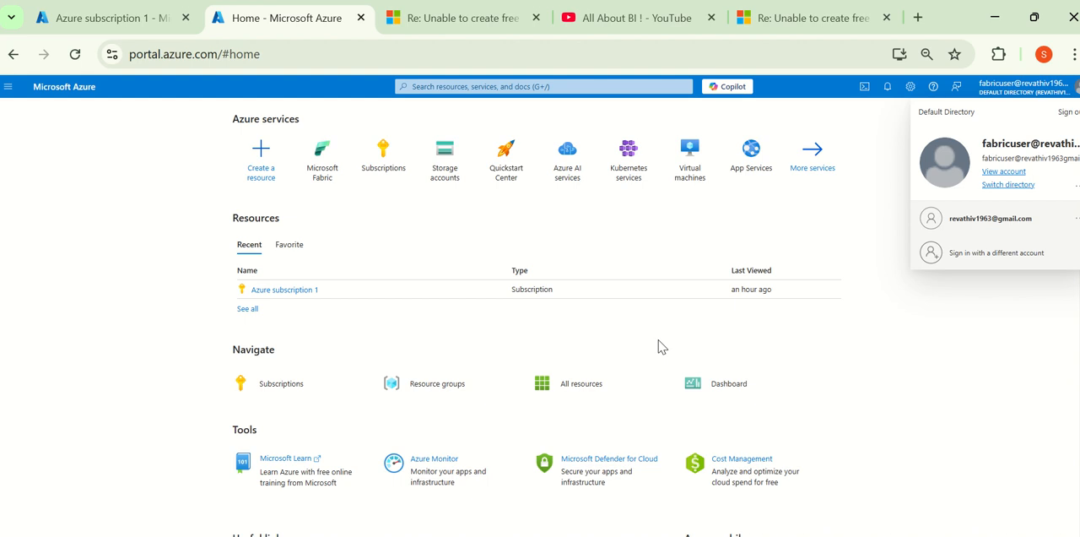
Step: Open the form for creating a Microsoft Fabric capacity while signed in as the business user
click(985, 334)
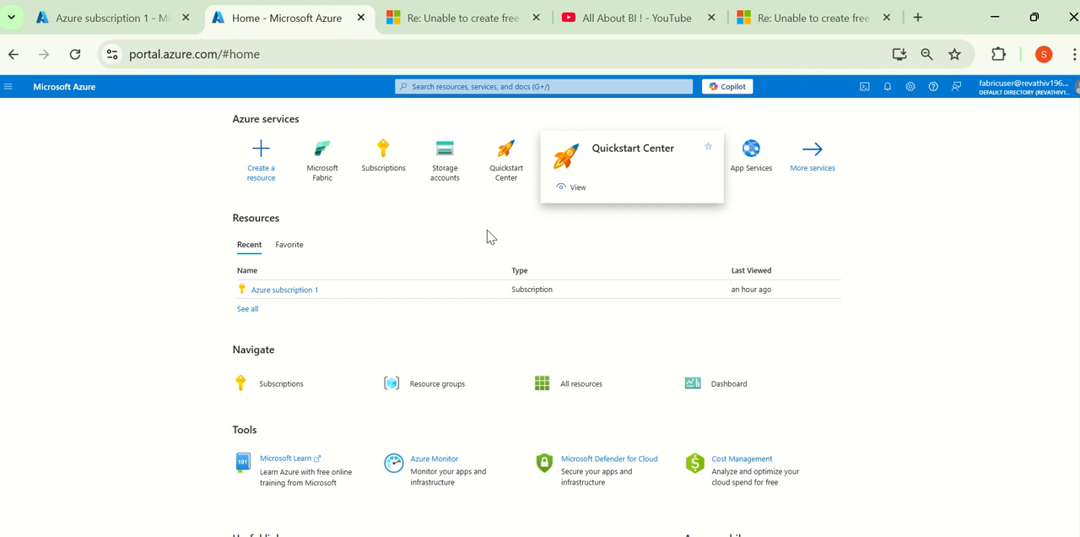
click(447, 87)
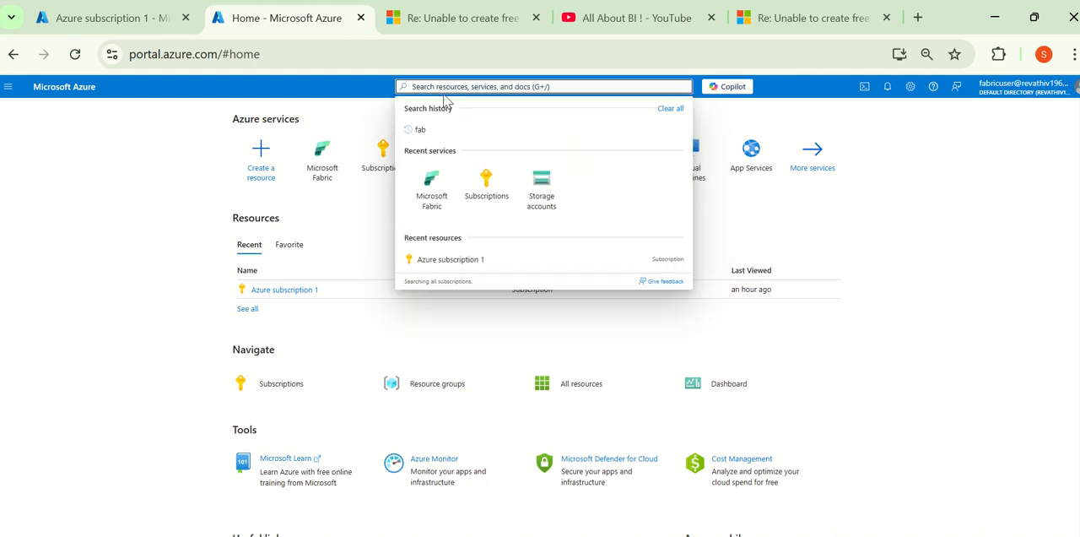
click(325, 167)
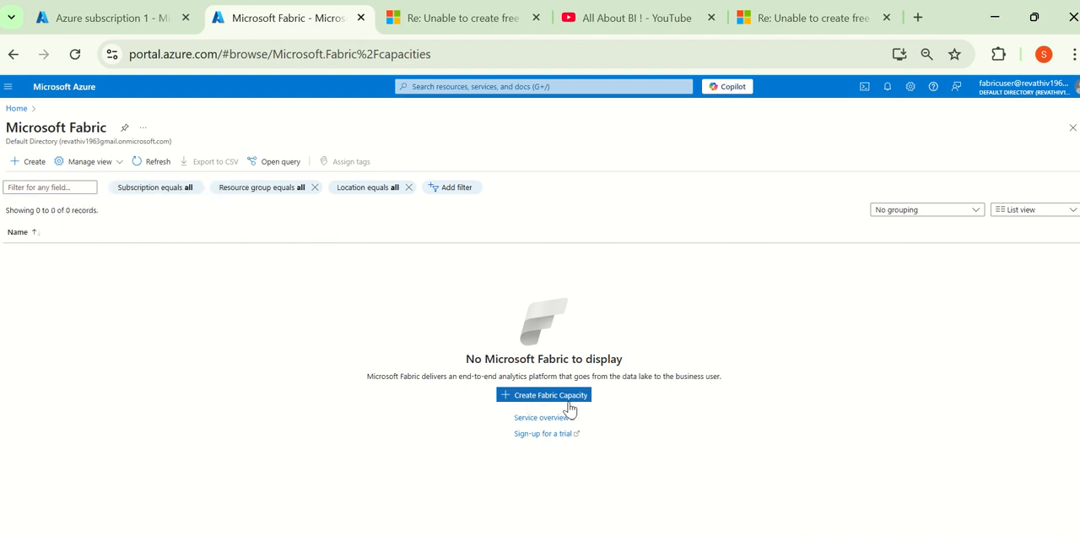
click(565, 398)
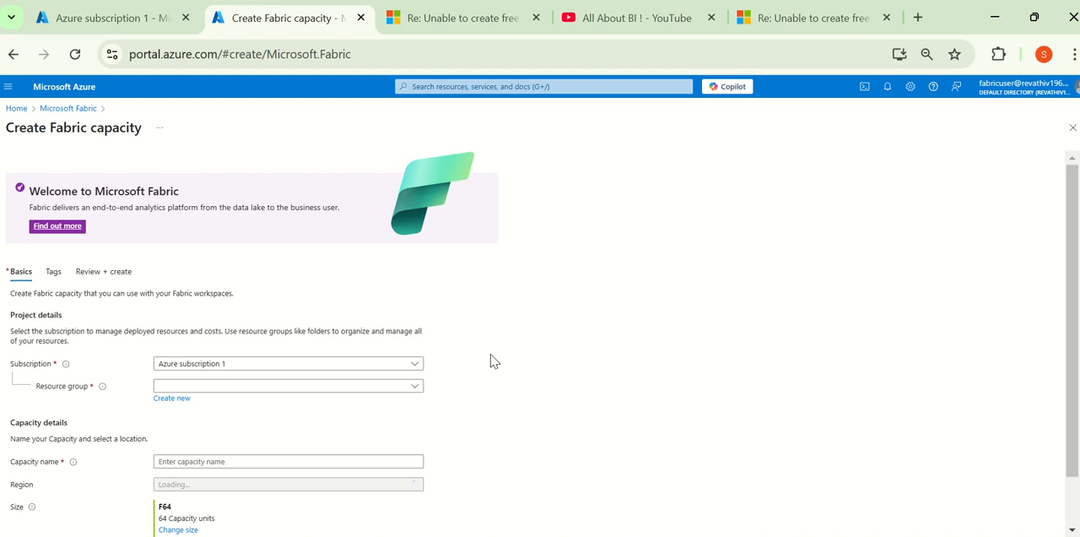
scroll(494, 362, down, 1)
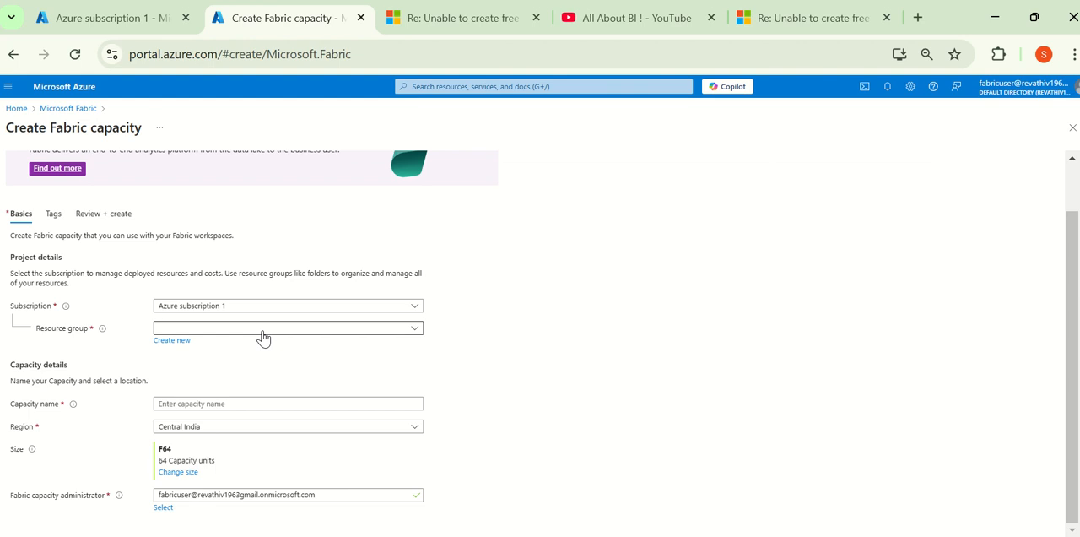
Step: Switch to the Enable fabric capacity slide show and mark the client, object ID and denied providers/read action in the authorization error with the Pen
key(alt+Tab)
click(789, 295)
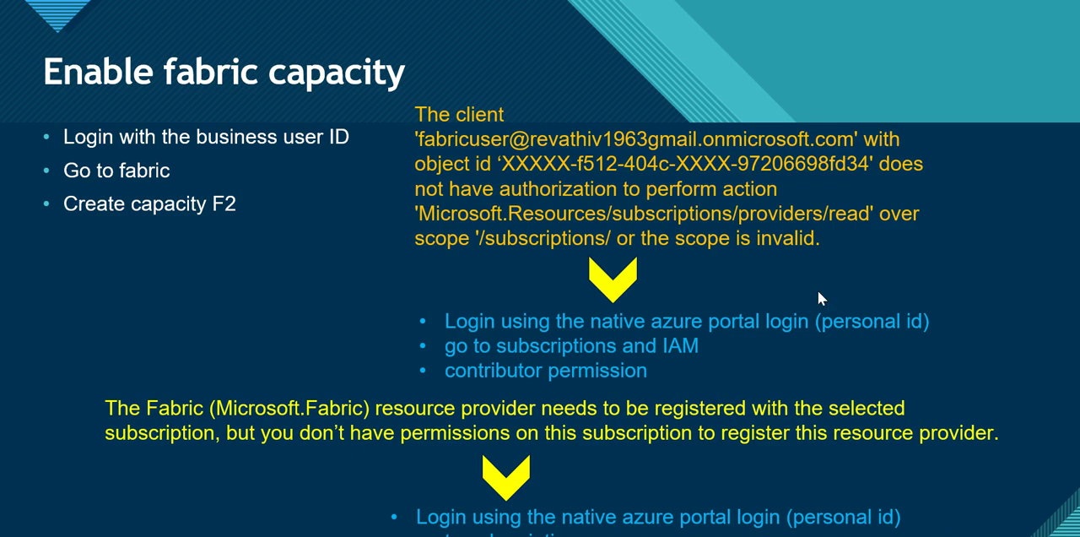
right_click(853, 288)
mouse_move(903, 475)
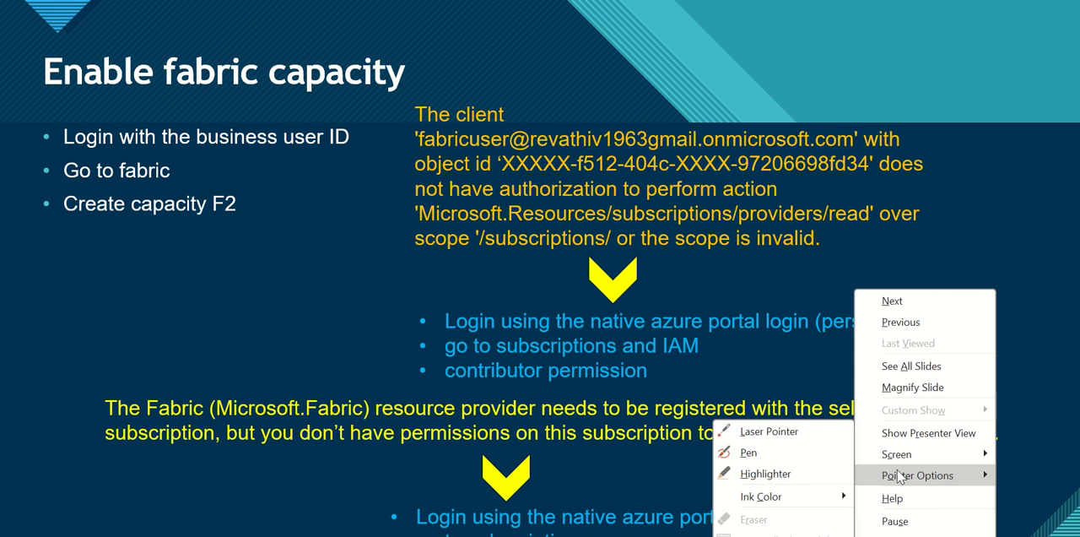
click(763, 449)
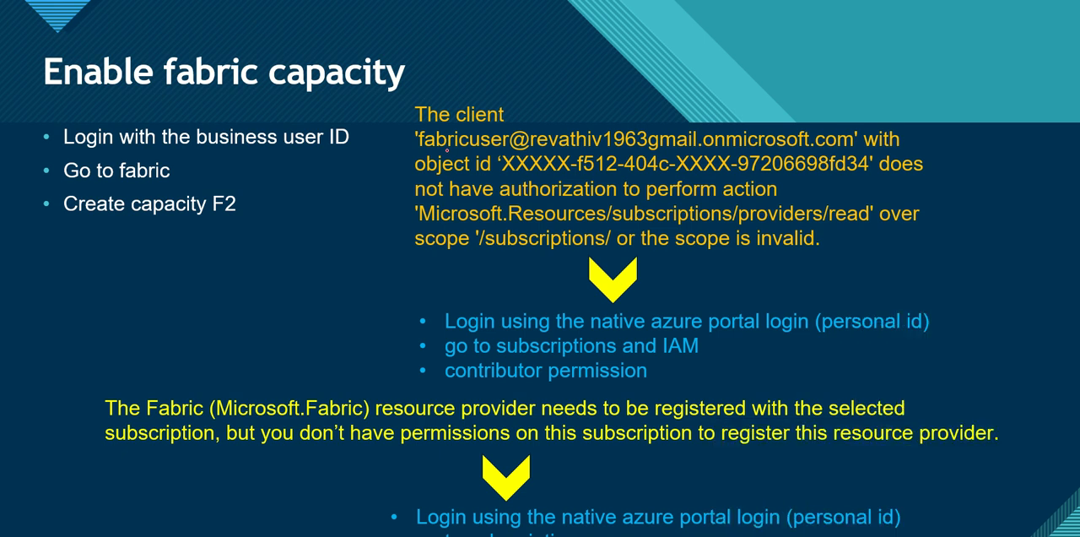
drag(415, 128, 538, 127)
drag(454, 157, 600, 161)
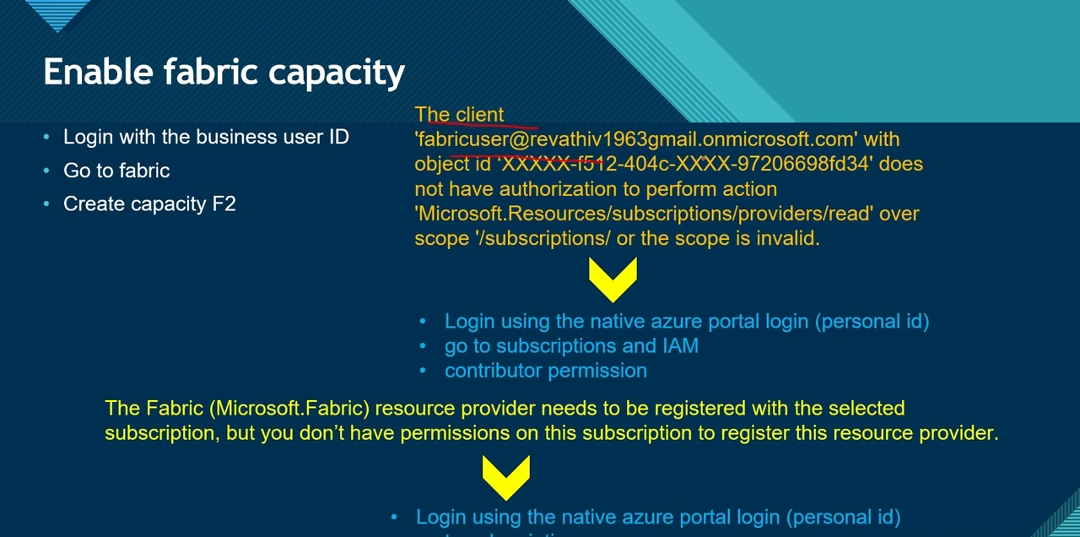
drag(869, 144, 679, 115)
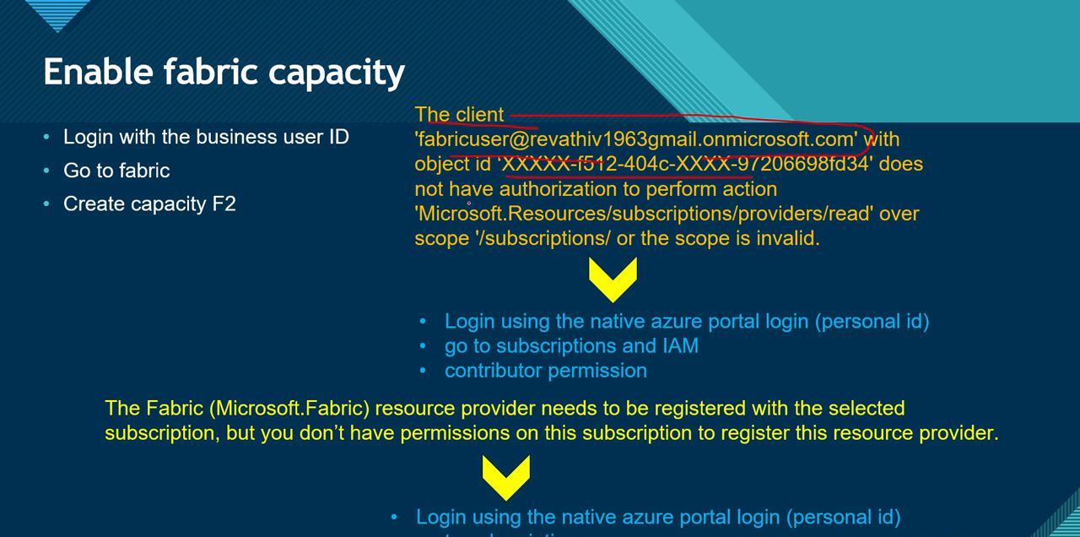
drag(498, 200, 748, 207)
mouse_move(504, 218)
mouse_down()
mouse_move(850, 226)
mouse_move(646, 193)
mouse_move(405, 205)
mouse_move(796, 231)
mouse_up()
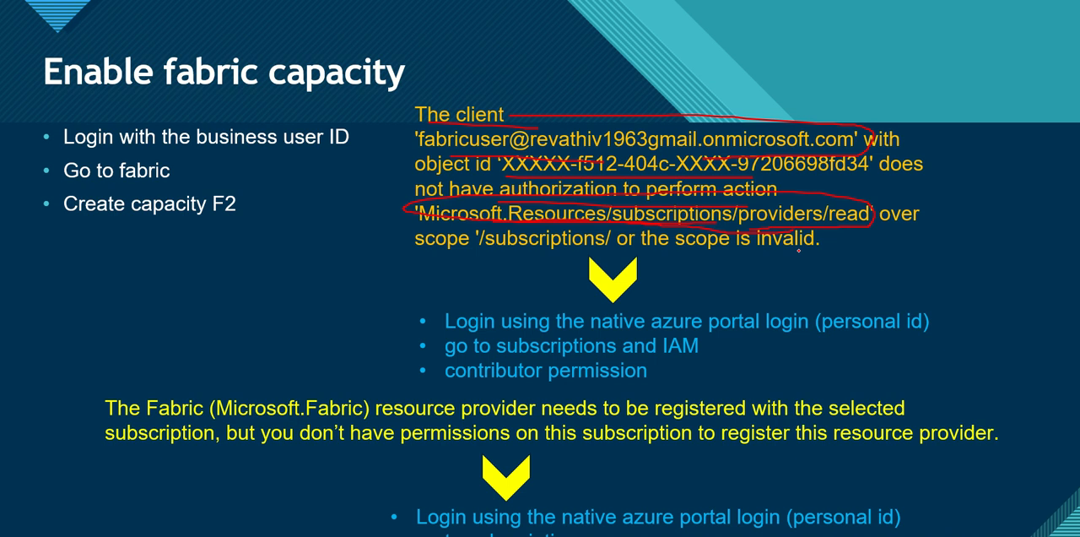
Step: Check the capacity form's subscription, then outline the slide's three fix bullets for the authorization error in pen, underlining the subscriptions and IAM line
key(alt+Tab)
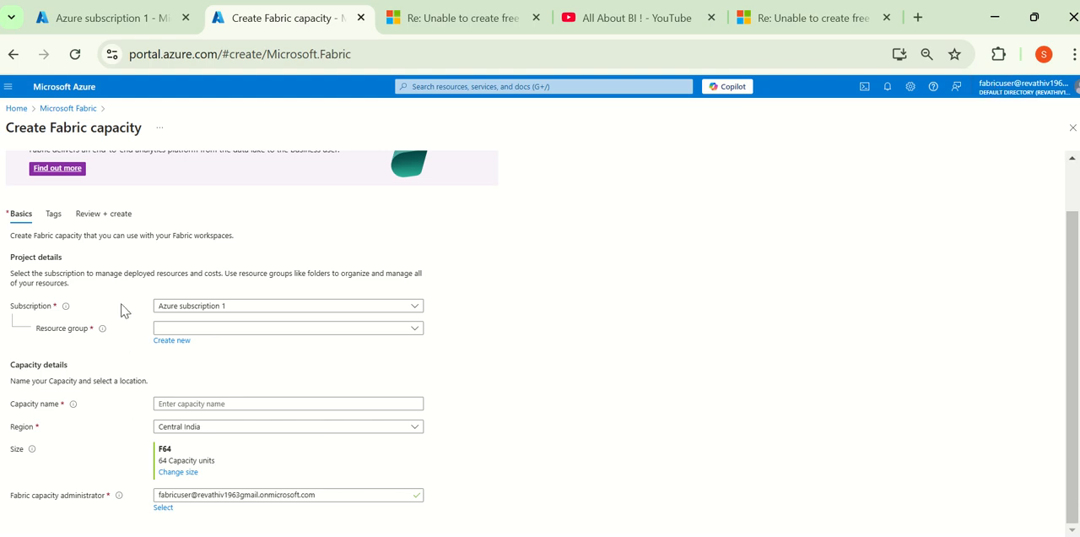
click(217, 305)
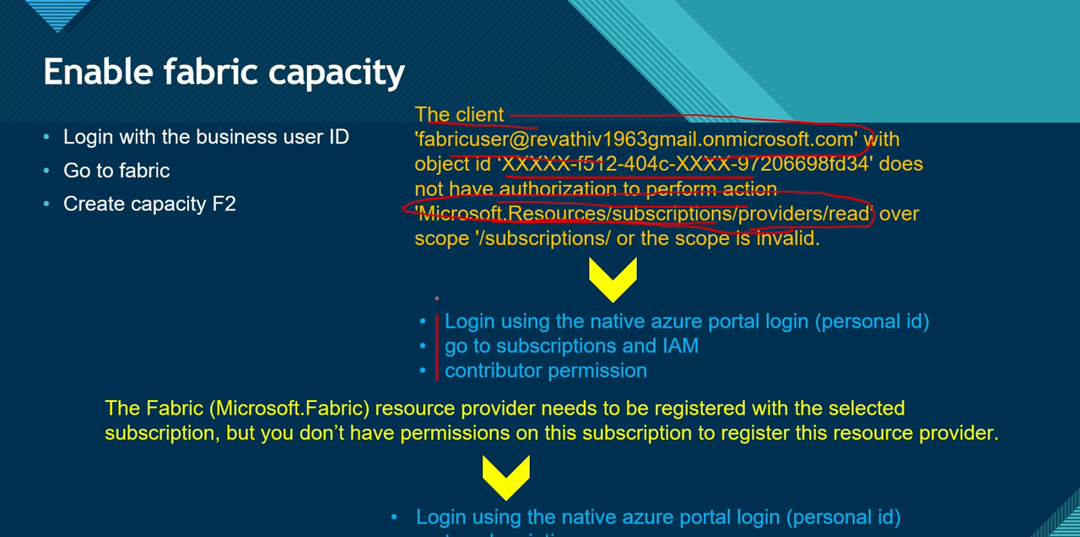
mouse_move(437, 297)
mouse_down()
mouse_move(878, 303)
mouse_move(946, 354)
mouse_move(780, 369)
mouse_up()
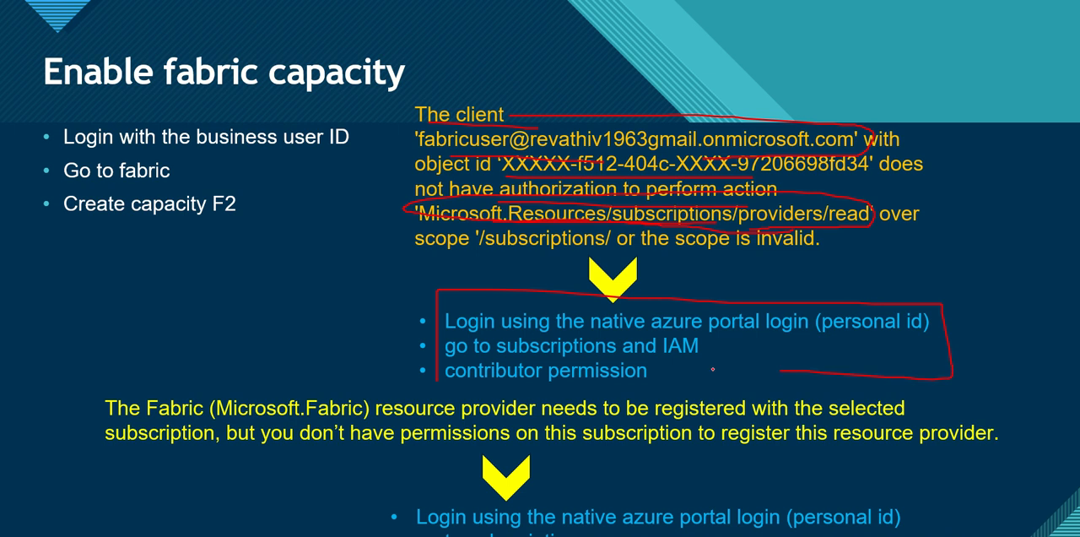
drag(713, 369, 438, 380)
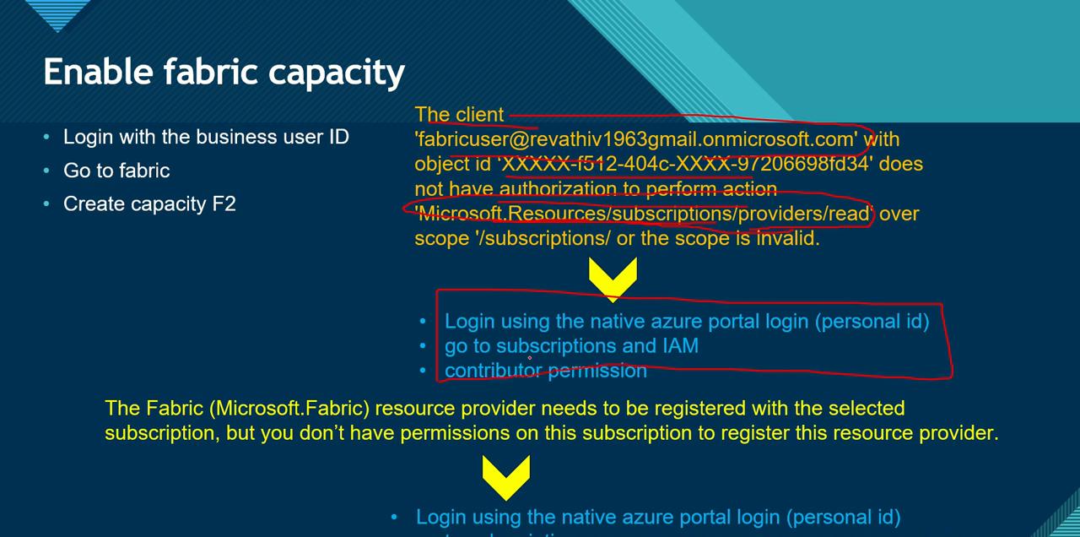
drag(577, 357, 609, 356)
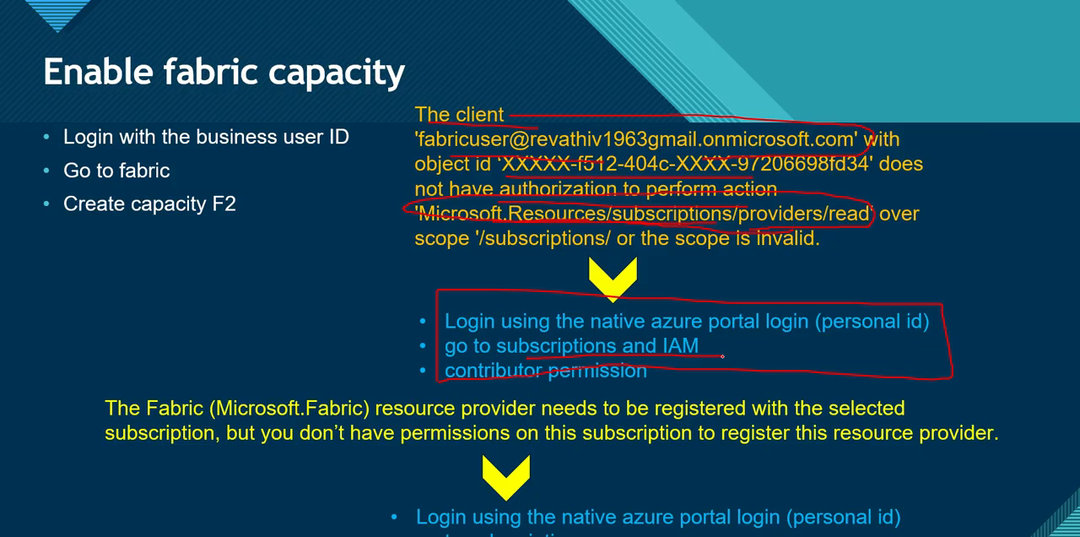
Step: Switch to the personal account's Azure subscription 1 page in the browser and filter its service menu by iam
key(alt+Tab)
click(141, 29)
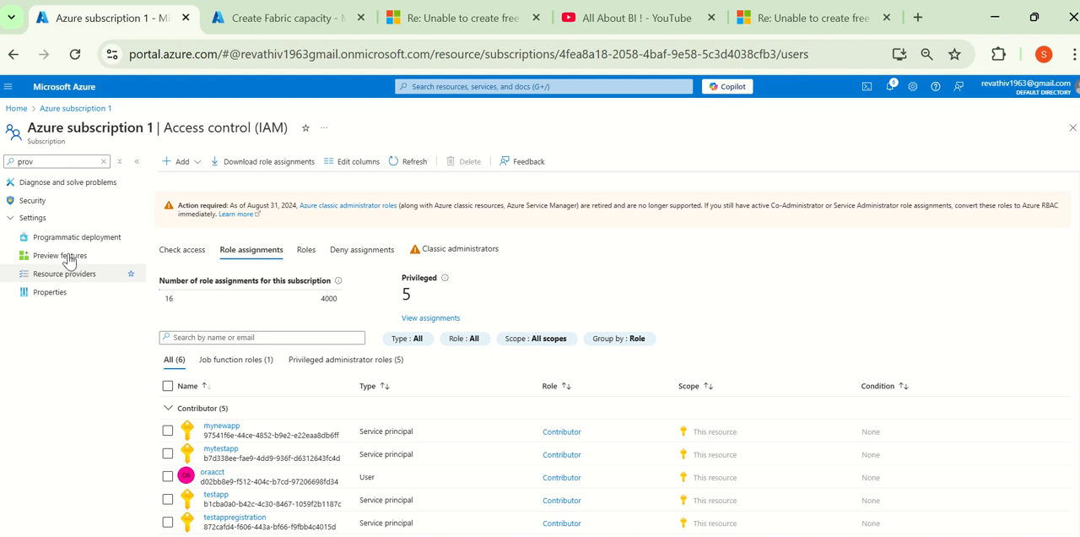
drag(63, 161, 0, 124)
text(iam)
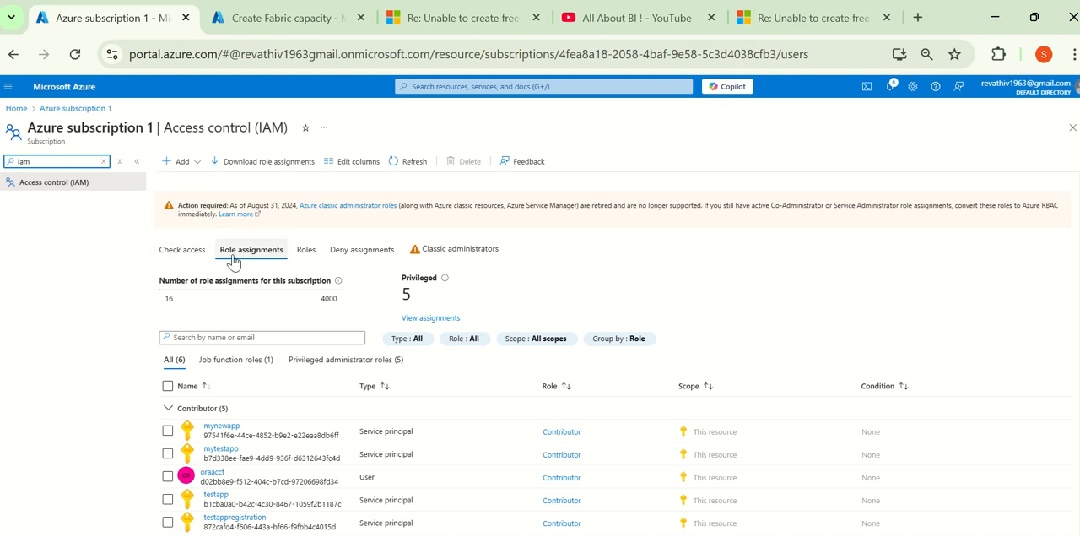
click(200, 165)
click(116, 300)
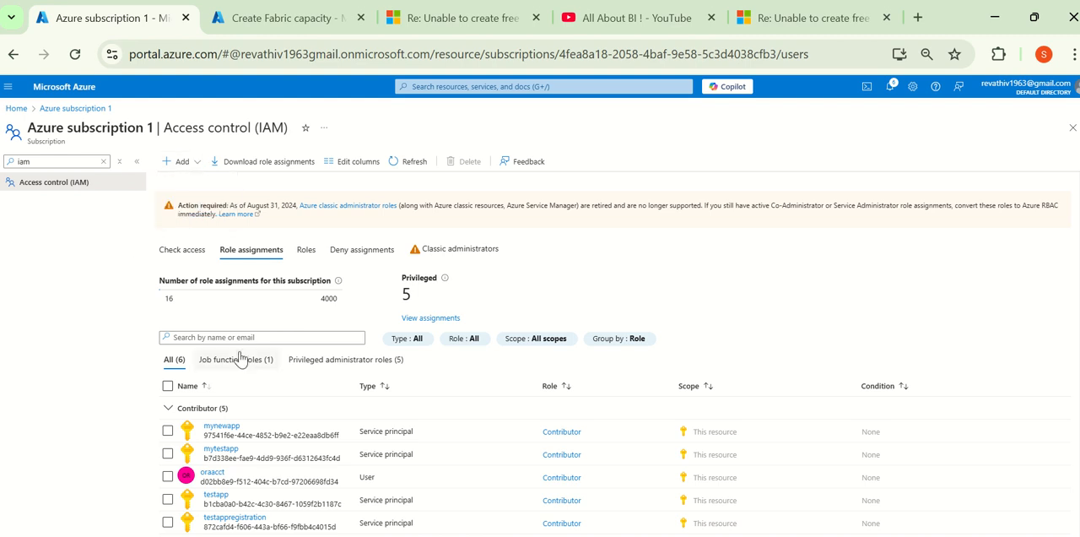
Step: Examine the oraacct user's Contributor entry in the subscription's role assignments
scroll(241, 357, down, 1)
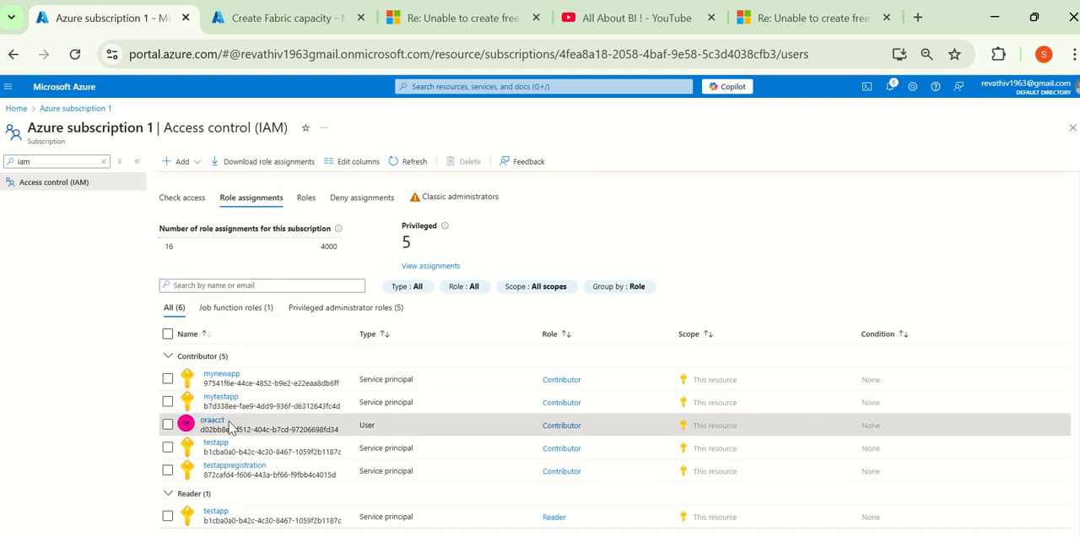
drag(226, 421, 202, 427)
drag(593, 426, 518, 428)
triple_click(109, 133)
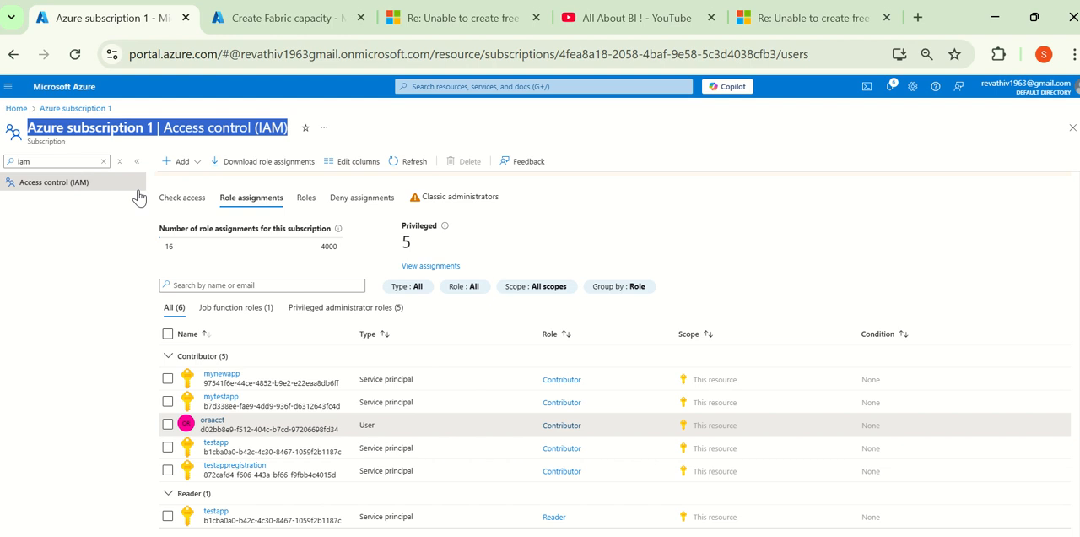
Step: Start a new role assignment on Azure subscription 1 with the privileged Contributor role and proceed to its member settings
click(188, 162)
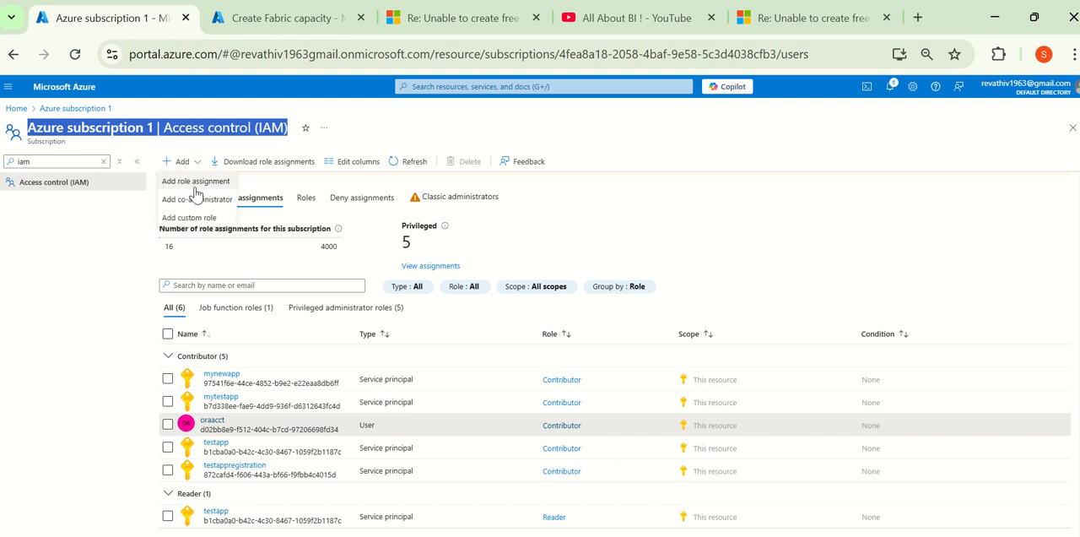
click(195, 181)
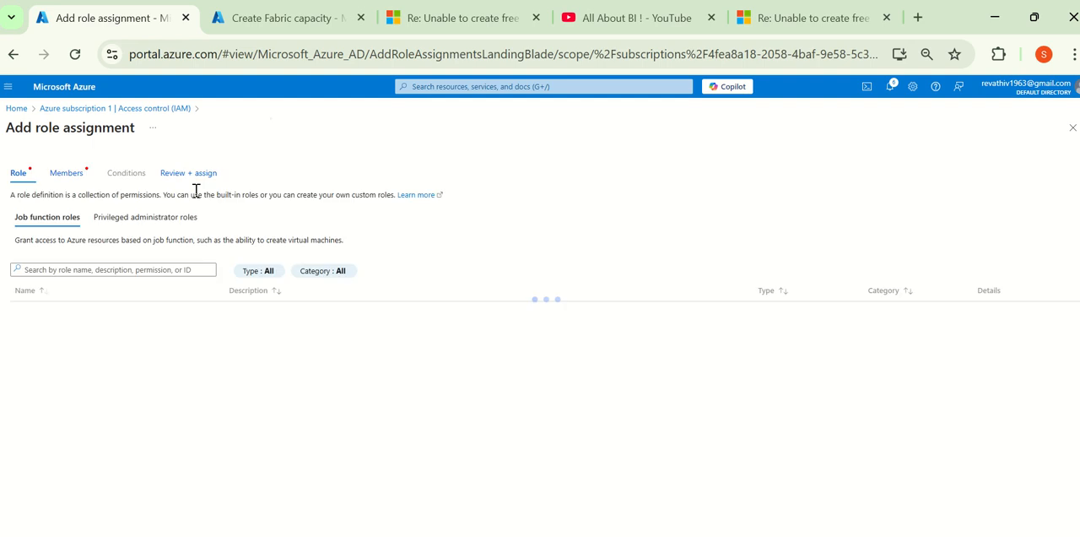
click(139, 218)
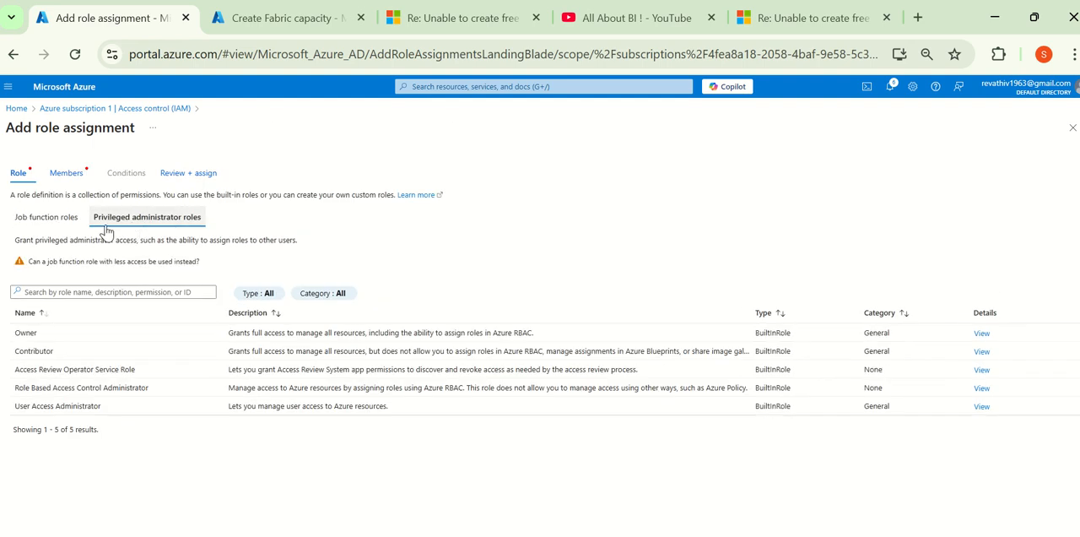
click(40, 350)
click(57, 177)
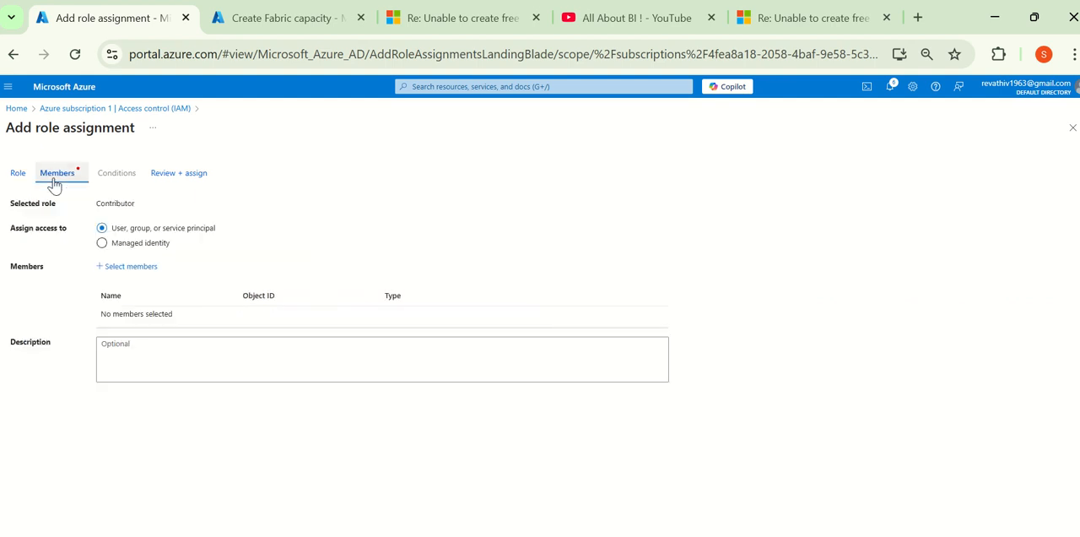
Step: Pick the oraacct user as member for the Contributor assignment, and return to the subscription's access control page without assigning
click(152, 277)
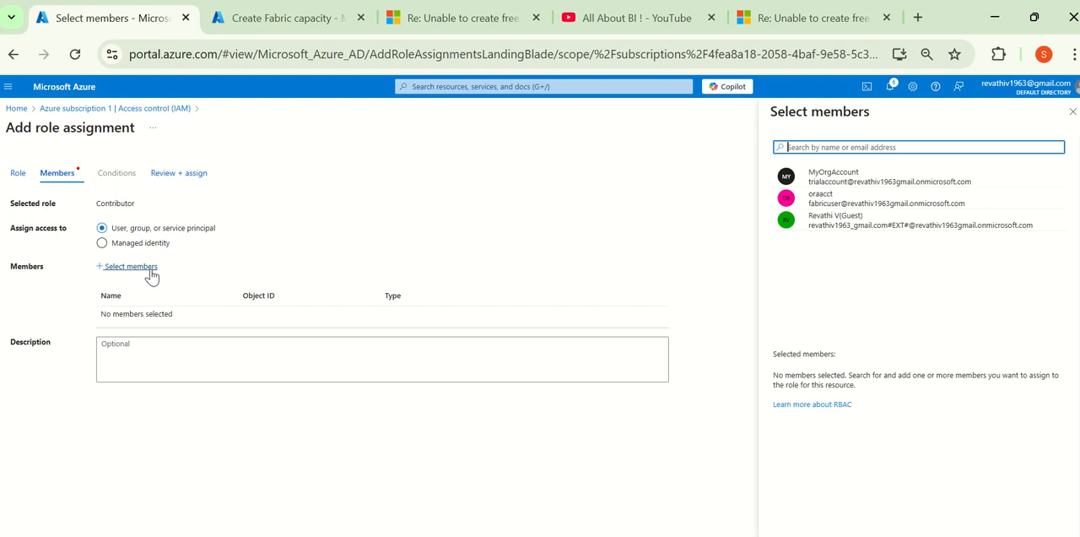
click(810, 201)
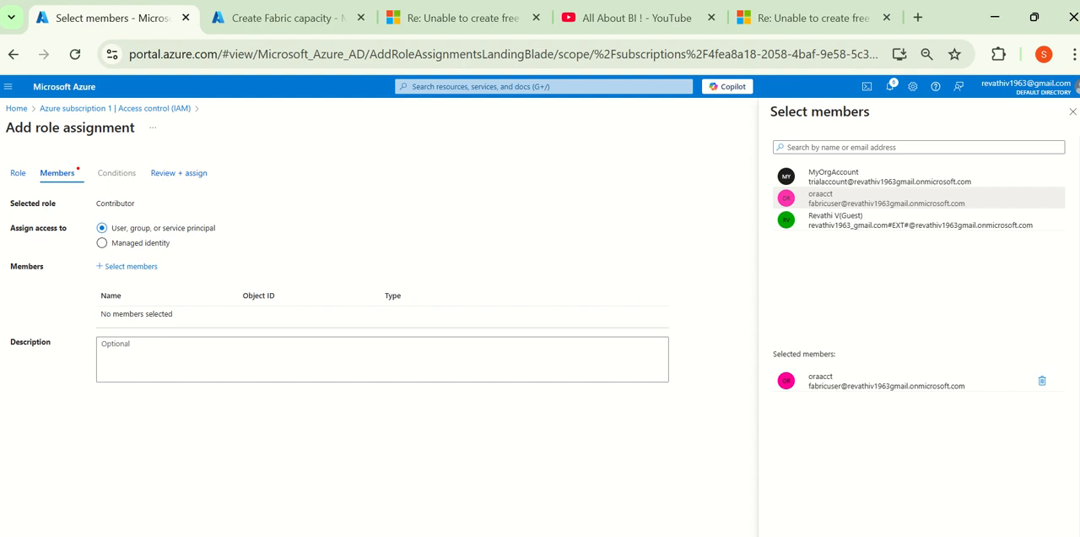
click(94, 109)
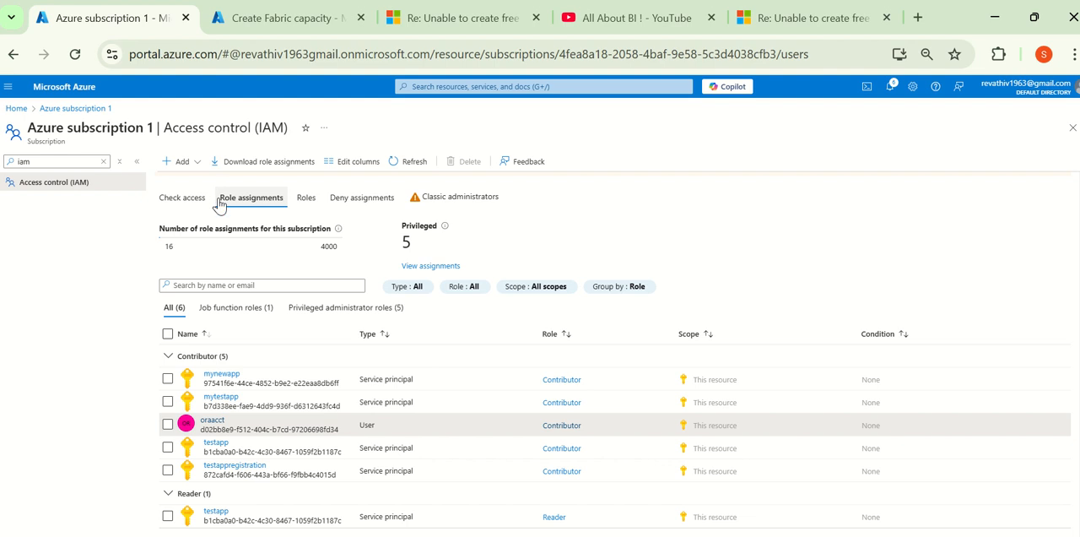
Step: Switch to the PowerPoint slide show, draw a cross beside the authorization error and outline the resource provider registration error in pen
key(alt+Tab)
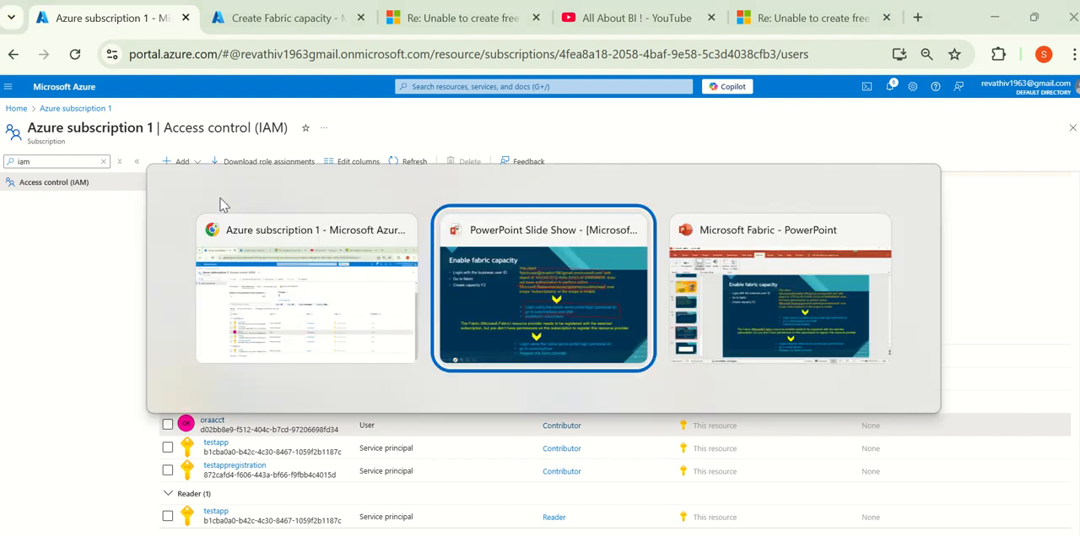
key(Tab)
key(shift+Tab)
mouse_move(378, 155)
mouse_down()
mouse_move(437, 196)
mouse_move(372, 214)
mouse_up()
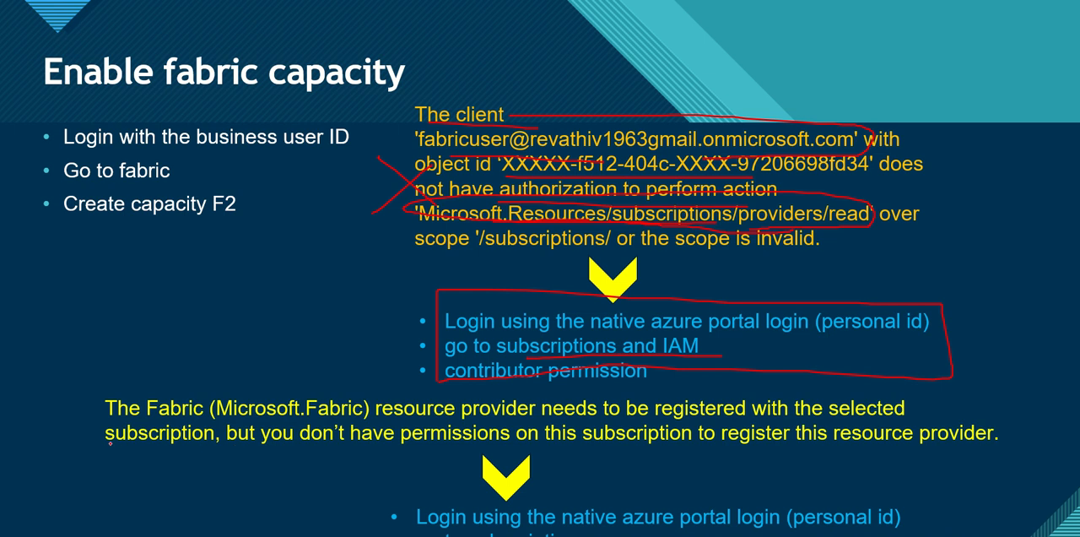
mouse_move(107, 455)
mouse_down()
mouse_move(123, 396)
mouse_move(175, 383)
mouse_move(970, 395)
mouse_move(1023, 432)
mouse_move(967, 465)
mouse_move(70, 453)
mouse_up()
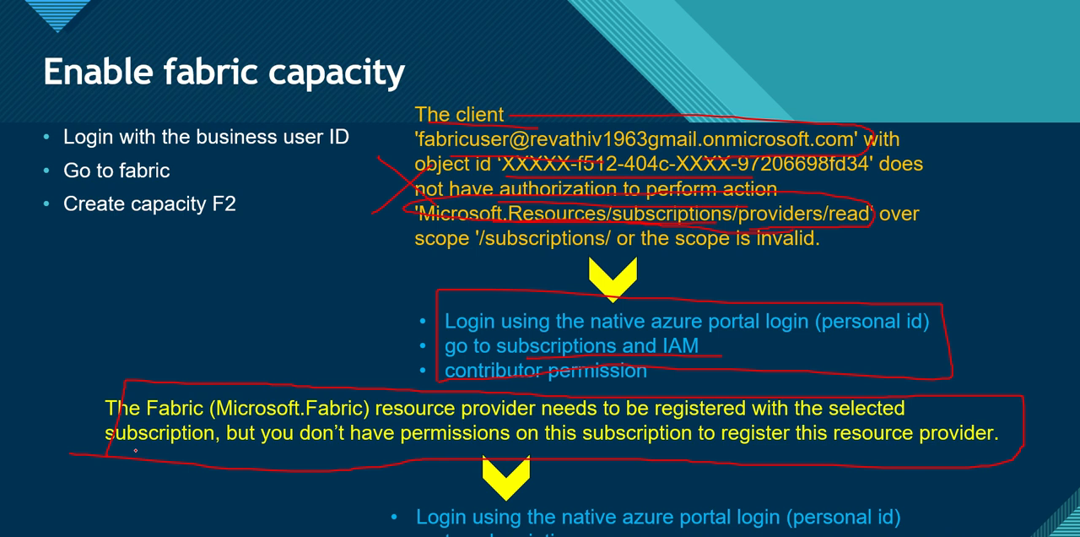
Step: Switch to the browser, filter the subscription's service menu by providers and open its Resource providers page
key(alt+Tab)
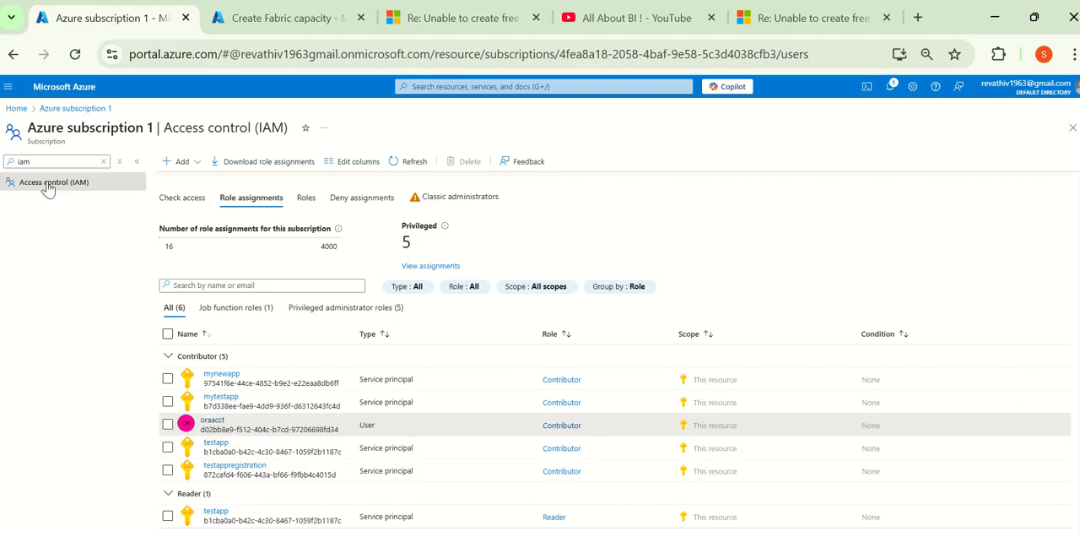
click(4, 161)
double_click(4, 160)
text(p)
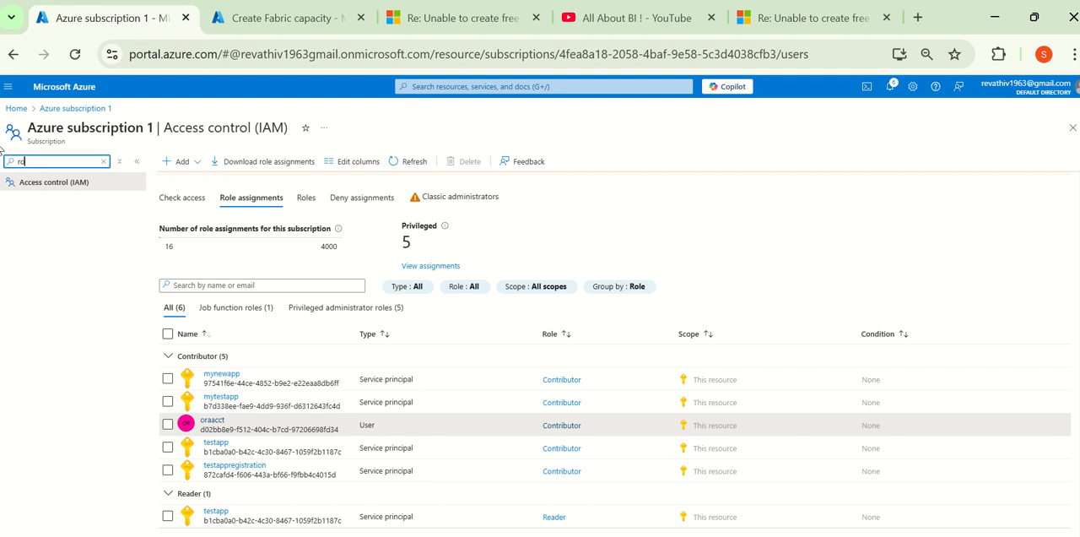
text(roviders)
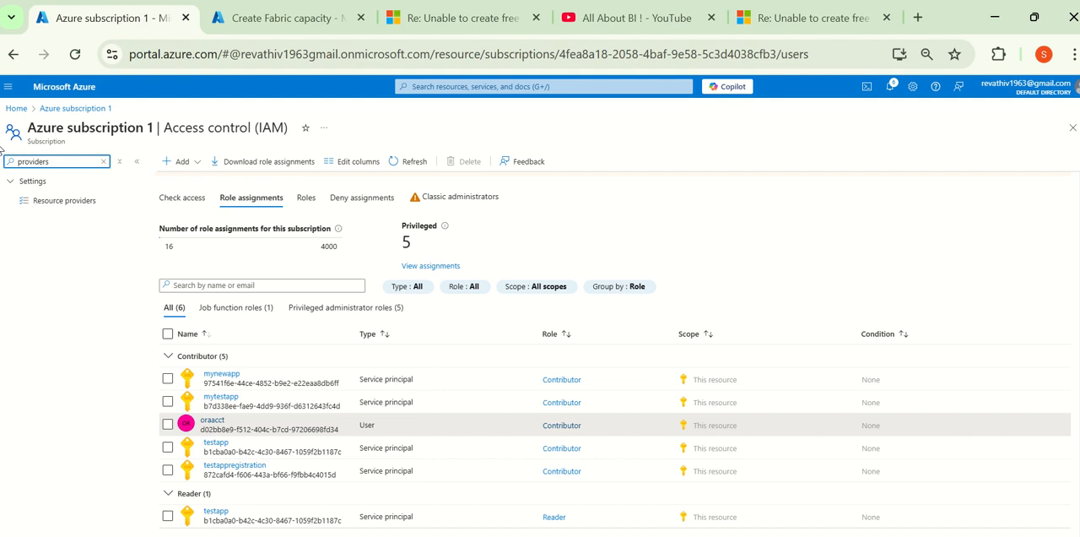
click(52, 203)
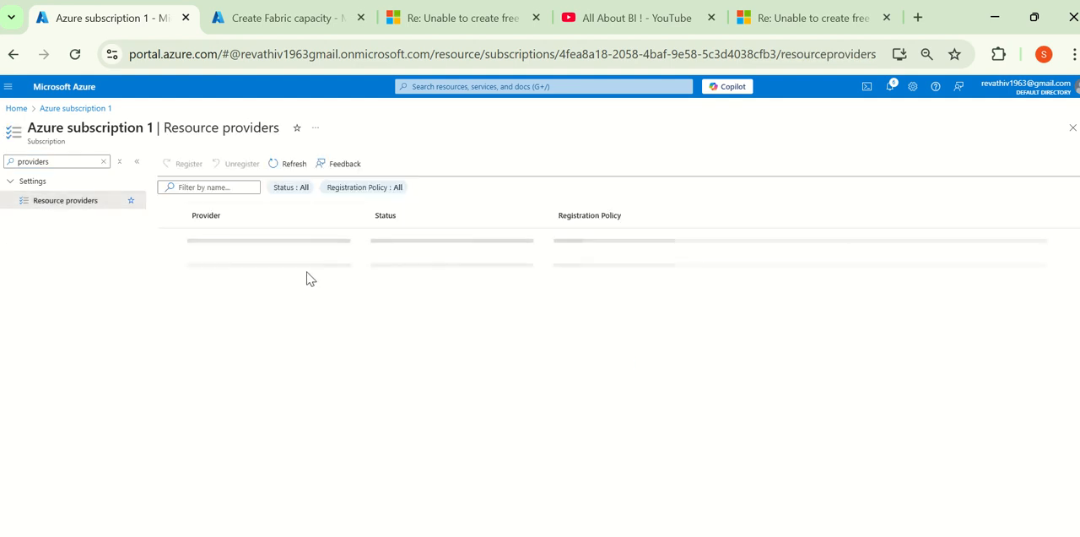
Step: Filter the resource providers by fabric and check the registration status of Microsoft.Fabric
click(194, 184)
text(fabric)
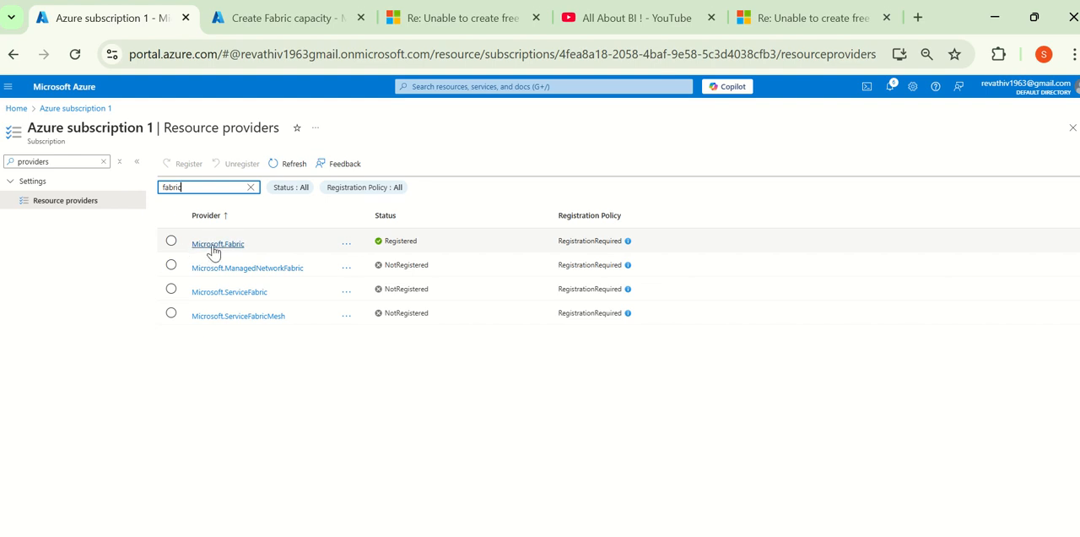
double_click(425, 247)
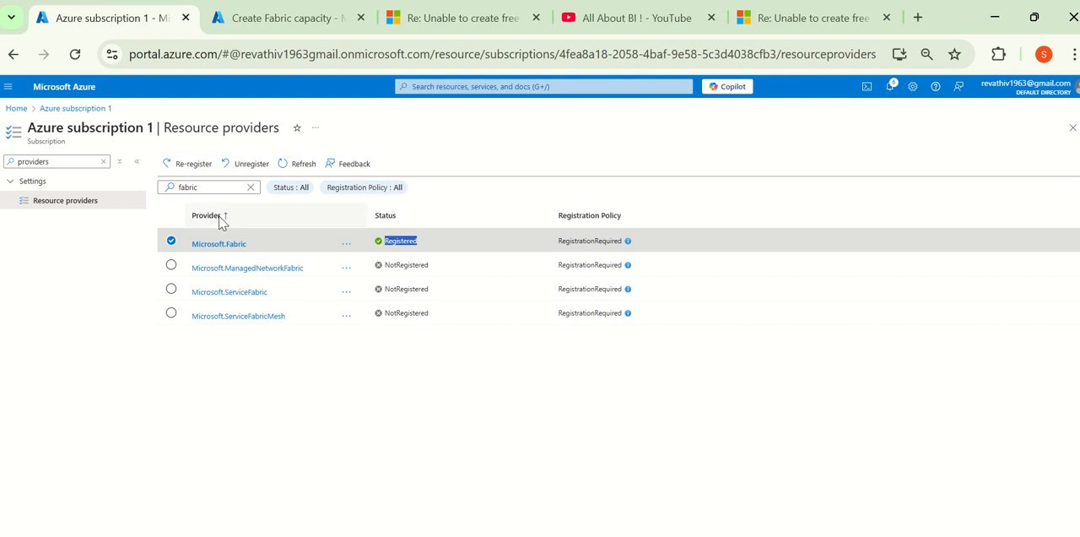
Step: Switch to the slide show, mark the provider registration error in pen, and mark the Microsoft.Fabric status on the next slide
key(alt+Tab)
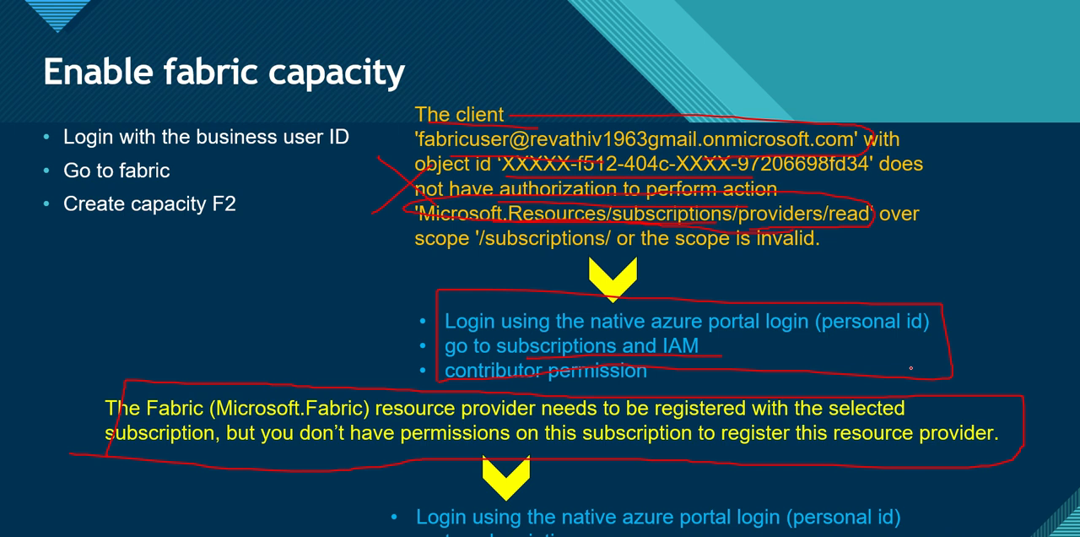
mouse_move(1036, 408)
mouse_down()
mouse_move(1052, 419)
mouse_move(1038, 427)
mouse_up()
key(Right)
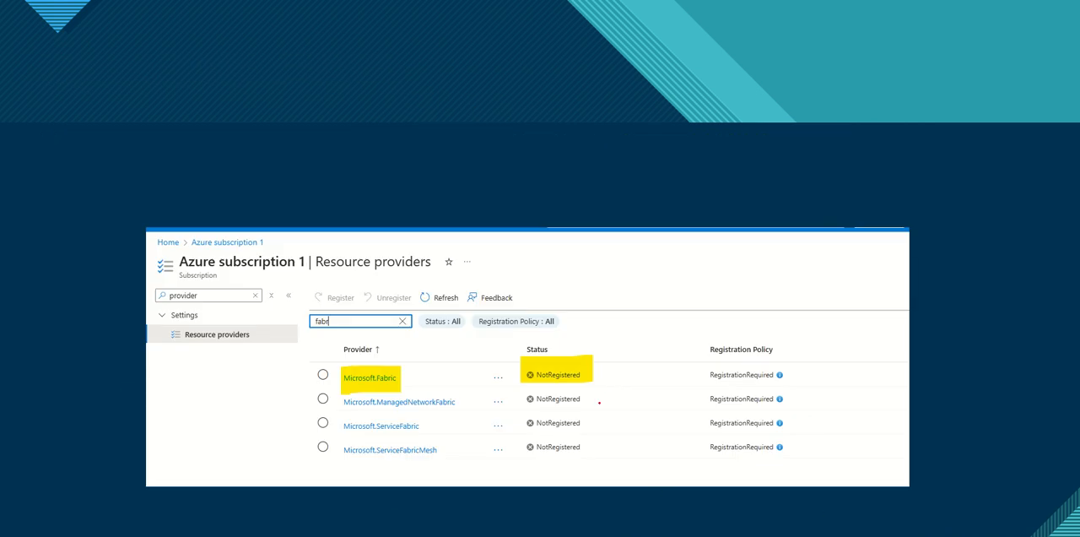
drag(605, 372, 656, 361)
Step: Switch to the browser's Create Fabric capacity form and set Azure subscription 1, resource group azfnapptry and capacity name mybudget
key(alt+Tab)
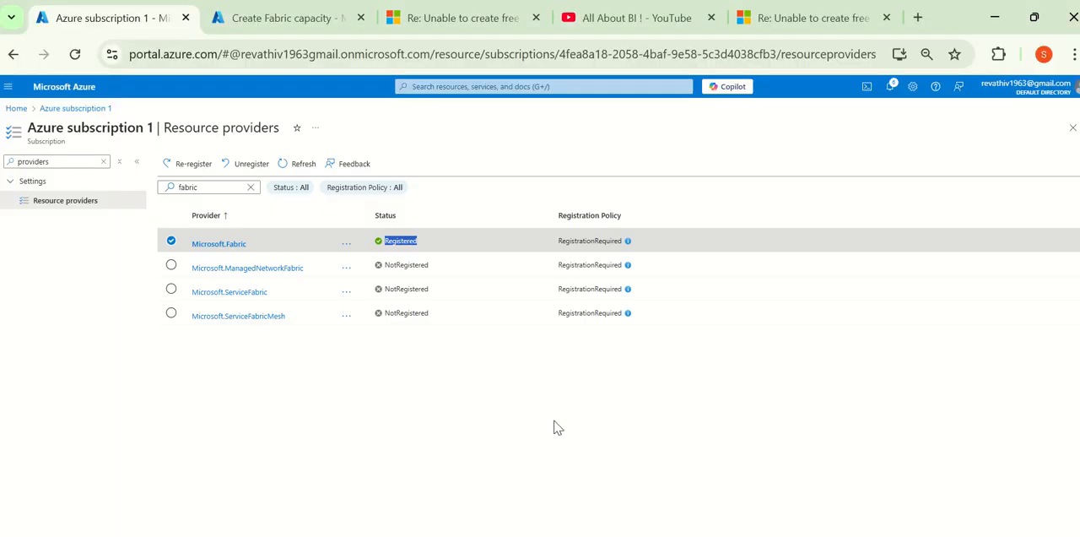
click(252, 28)
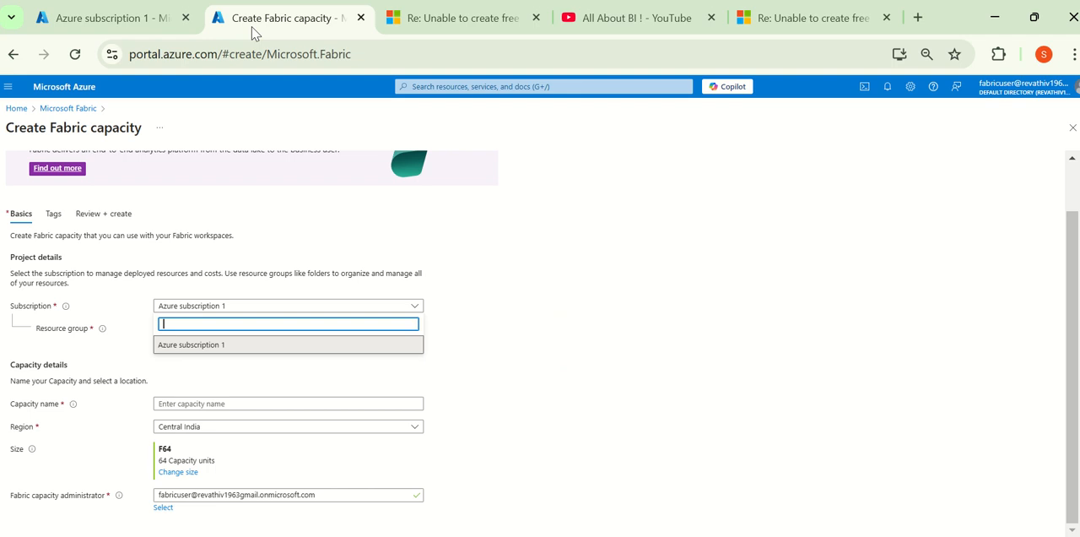
click(354, 344)
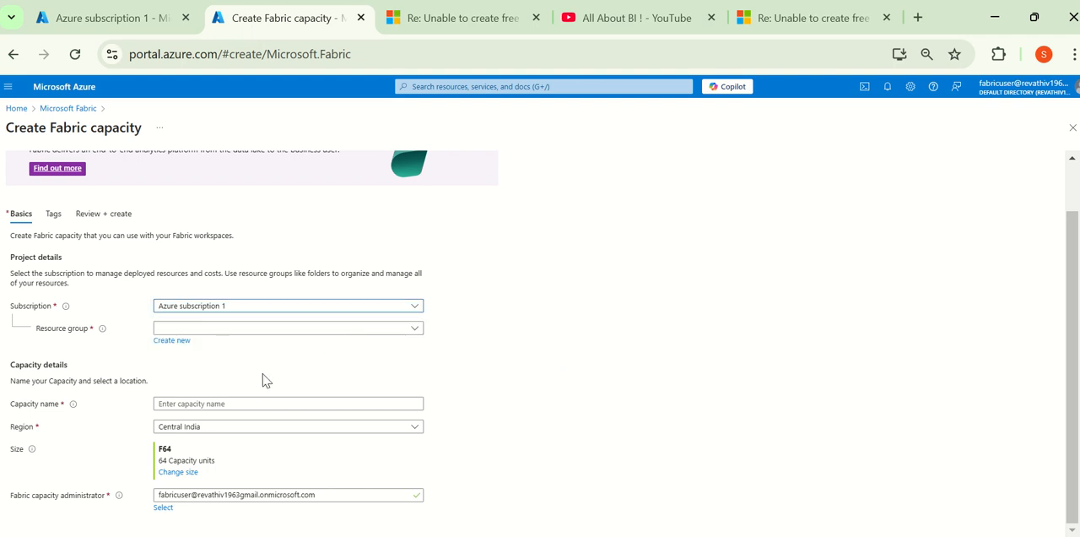
click(212, 331)
click(211, 383)
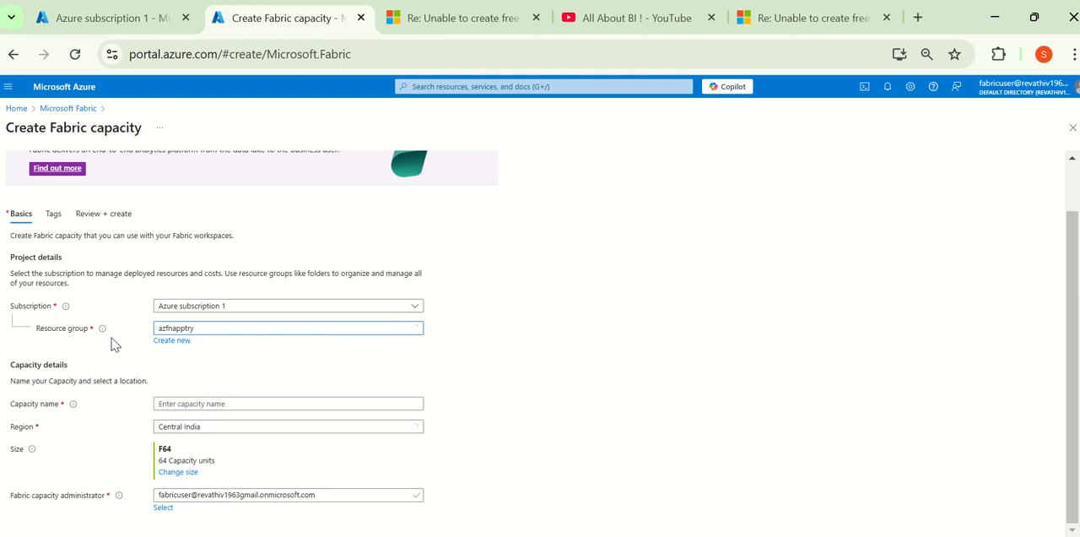
scroll(202, 351, down, 1)
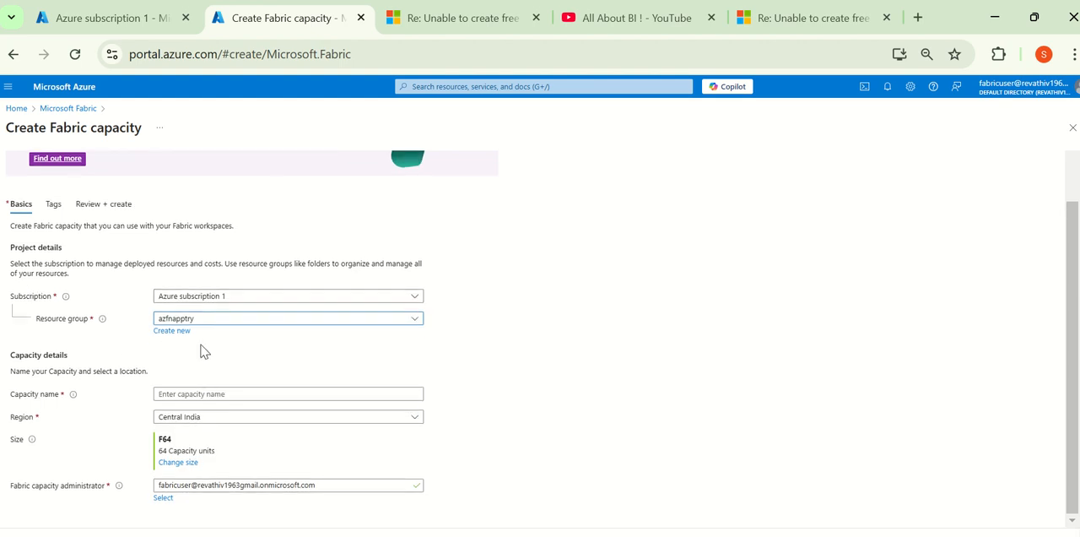
click(189, 393)
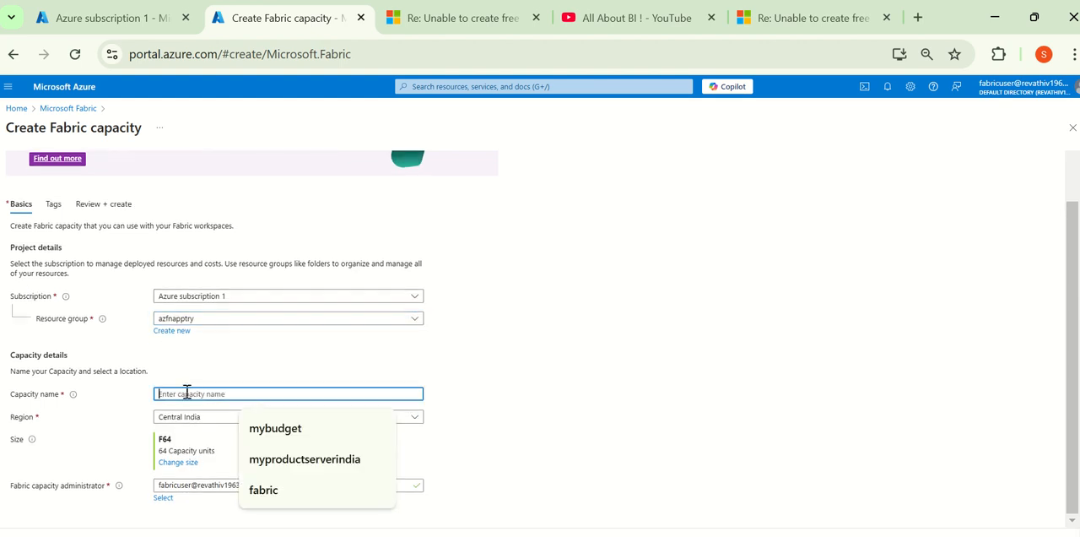
click(297, 428)
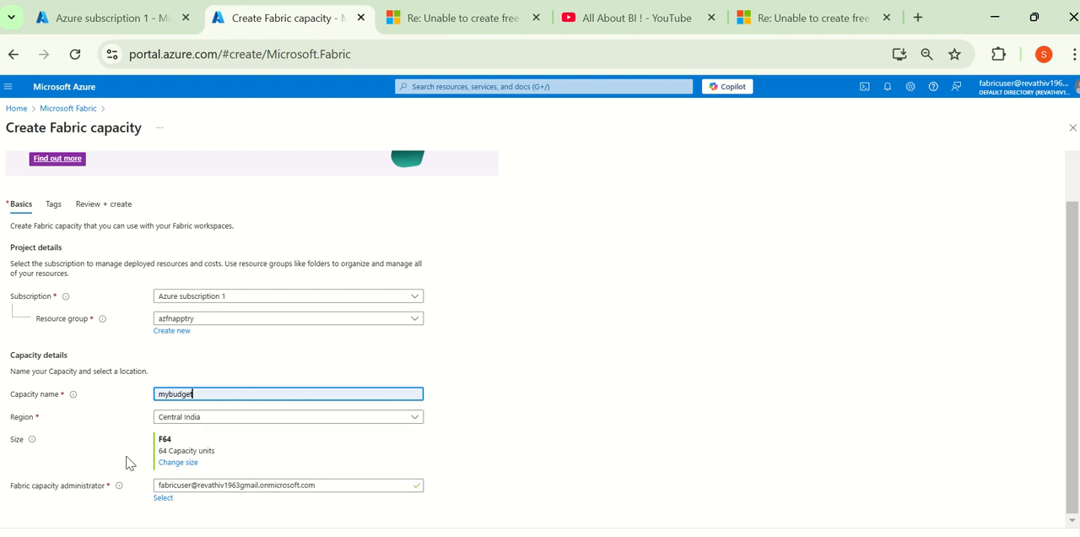
Step: Examine the F2 size's estimated monthly cost in the capacity size list and close the list without changing the size
click(178, 462)
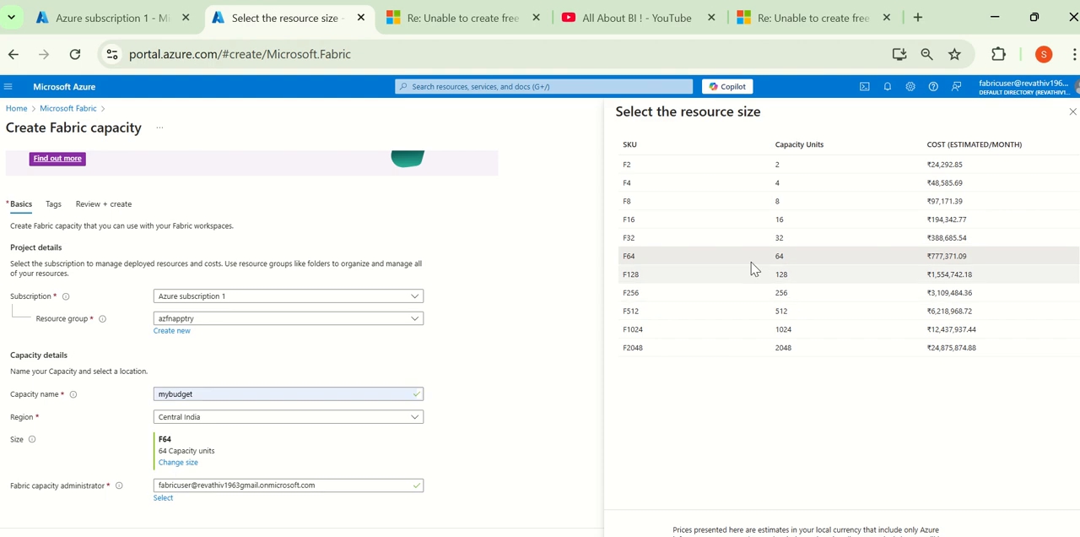
drag(966, 164, 928, 167)
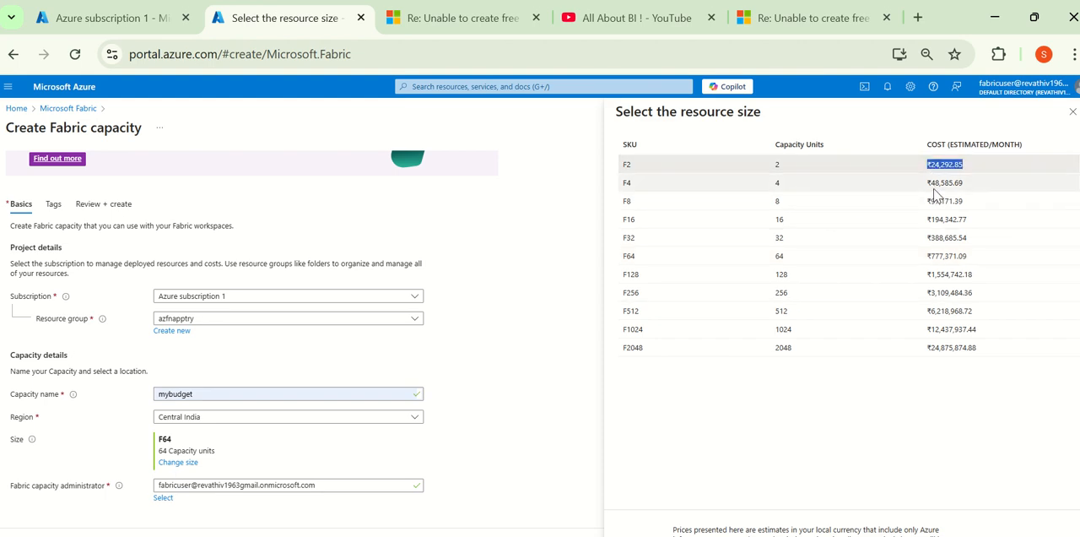
click(977, 159)
drag(645, 165, 608, 169)
drag(976, 164, 912, 174)
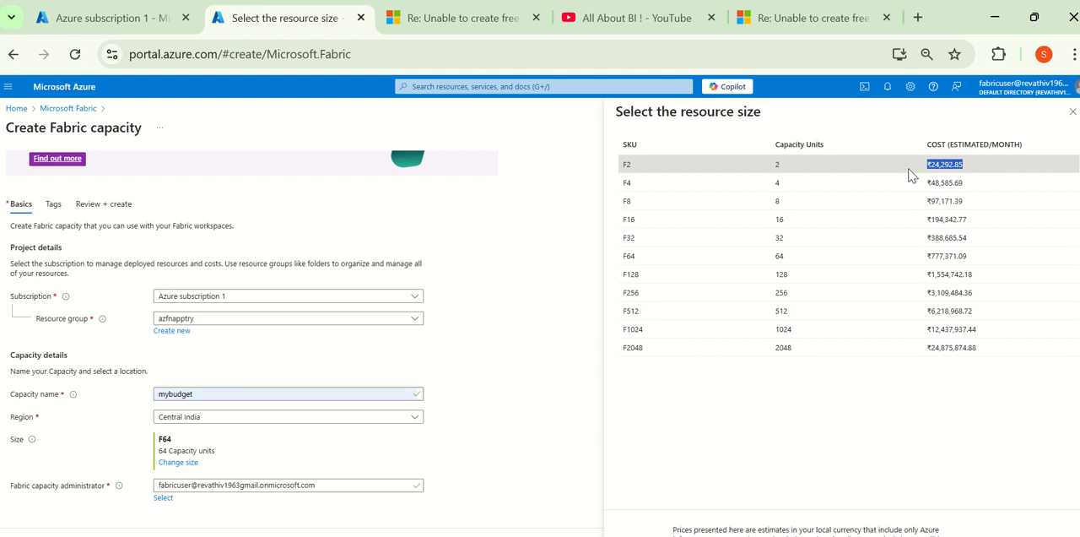
click(945, 176)
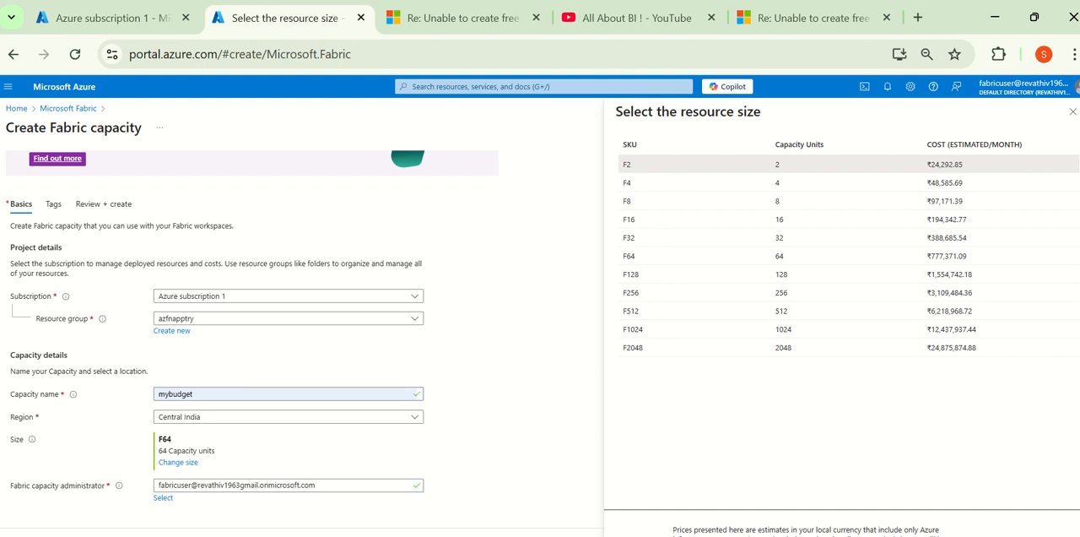
key(Escape)
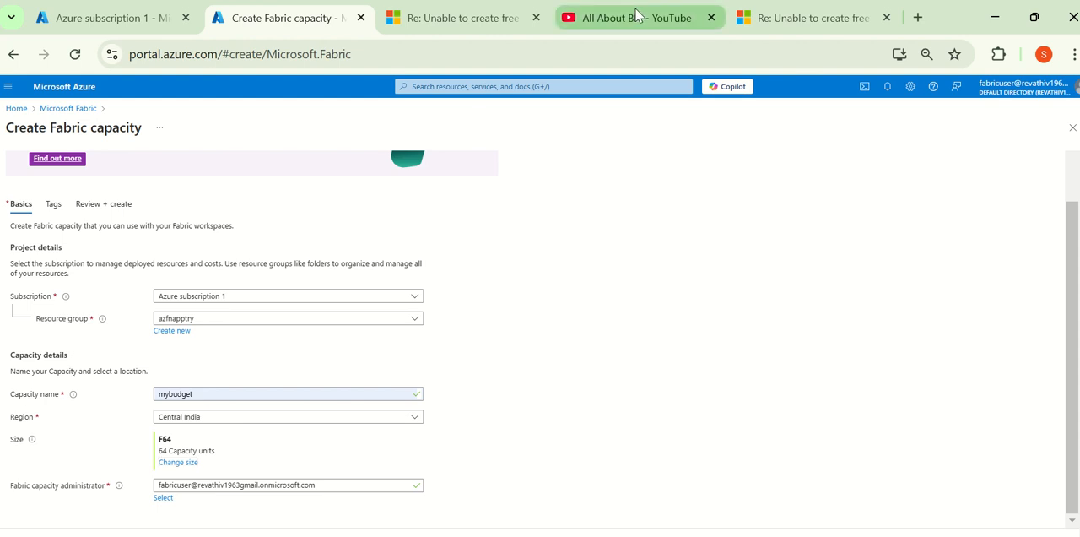
Step: View the All About BI ! YouTube channel page and the Fabric Community reply on trial capacities, ending on the channel page
click(637, 15)
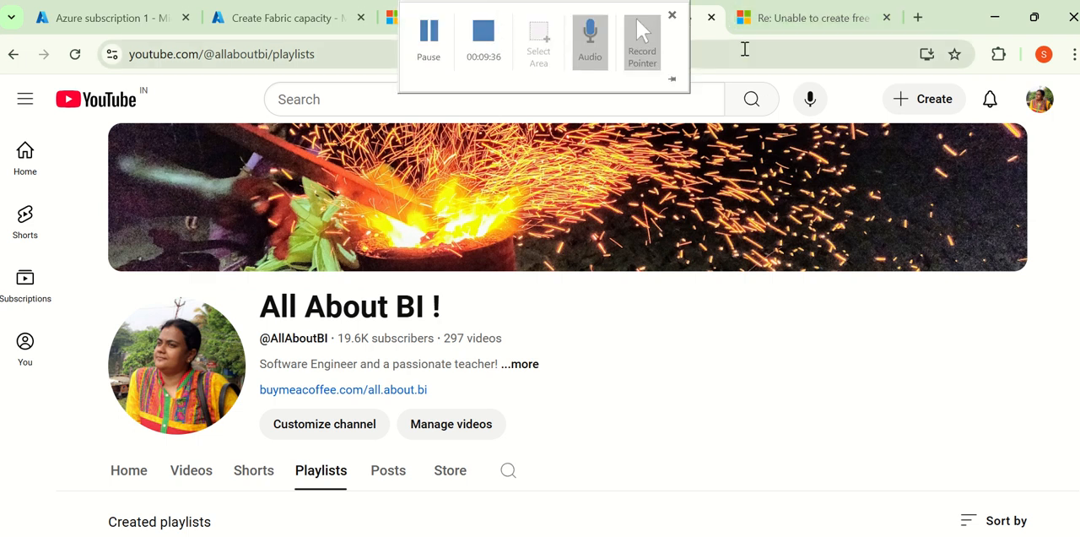
click(806, 18)
click(423, 21)
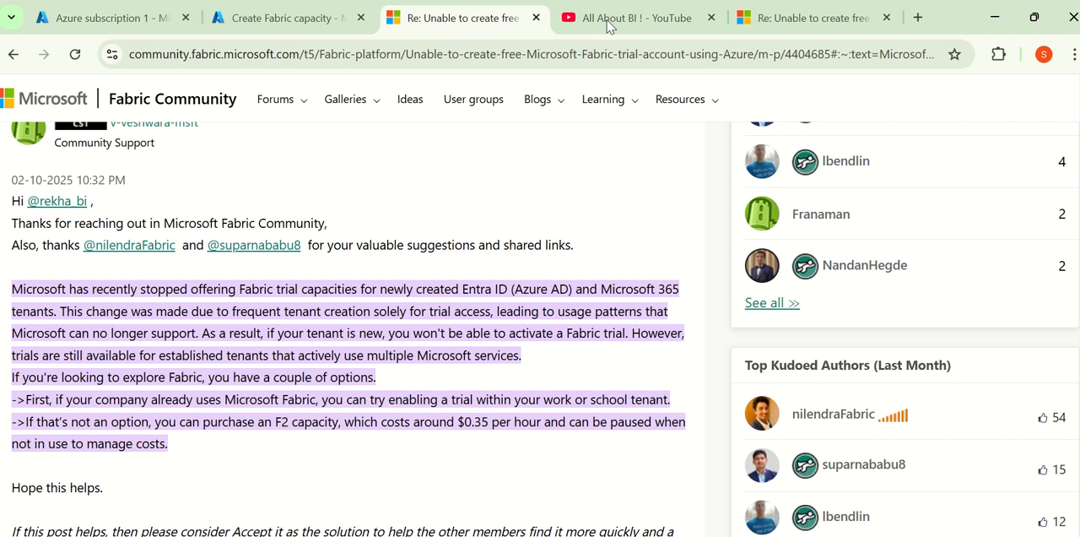
click(775, 31)
click(607, 23)
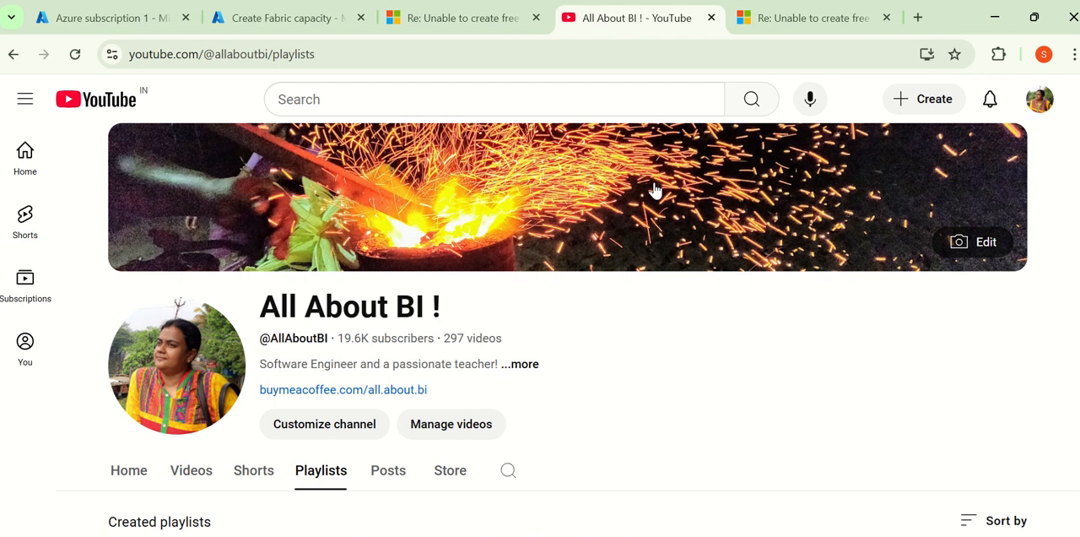
mouse_move(622, 8)
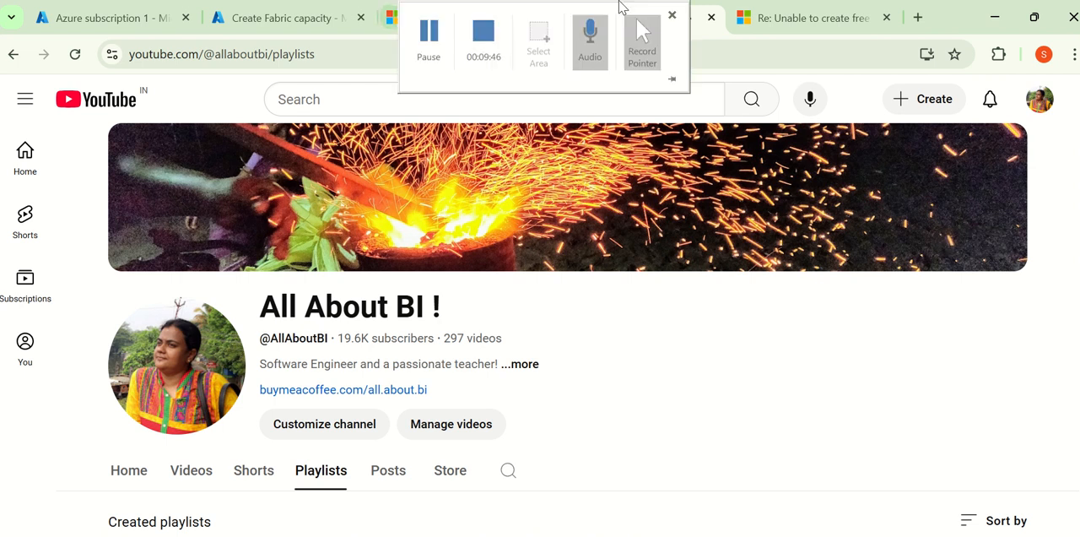